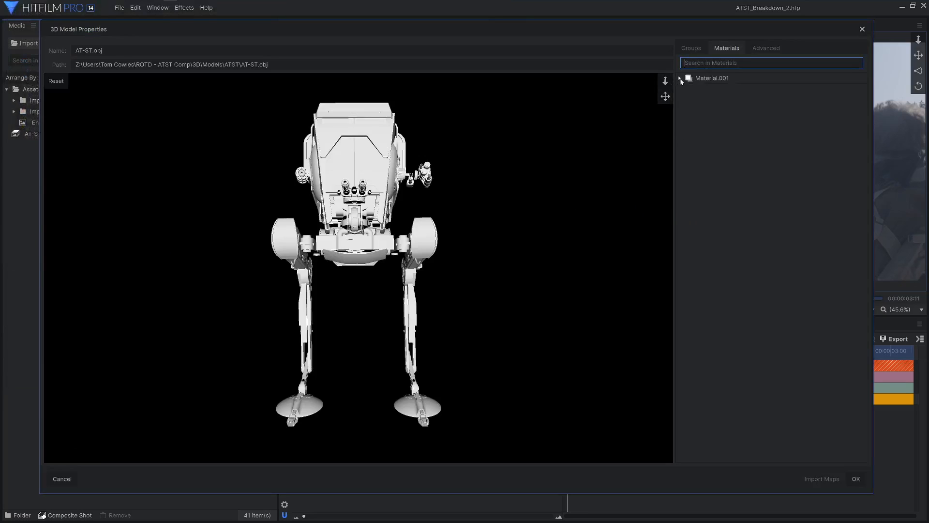
Load AT-ST_Diffuse as the diffuse map of Material.001.
{"action": "left_click", "coordinate": [680, 78]}
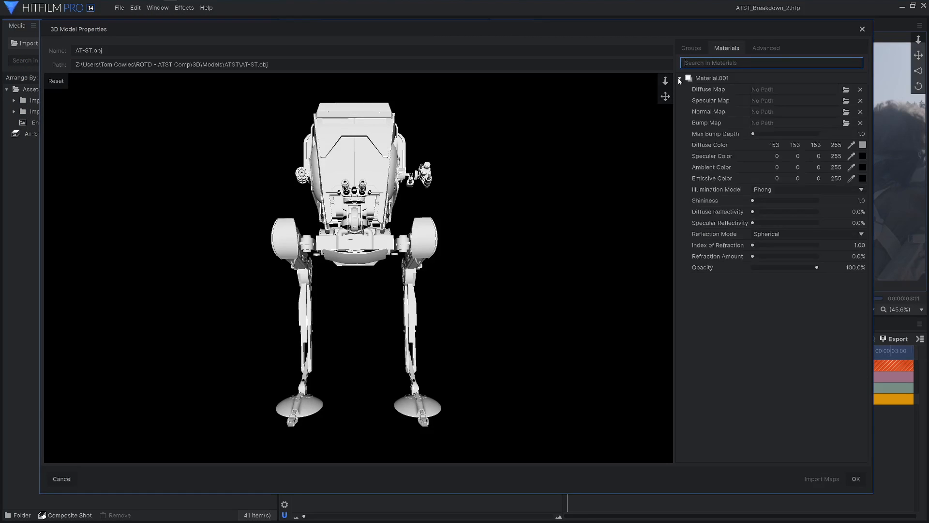
{"action": "left_click", "coordinate": [847, 90]}
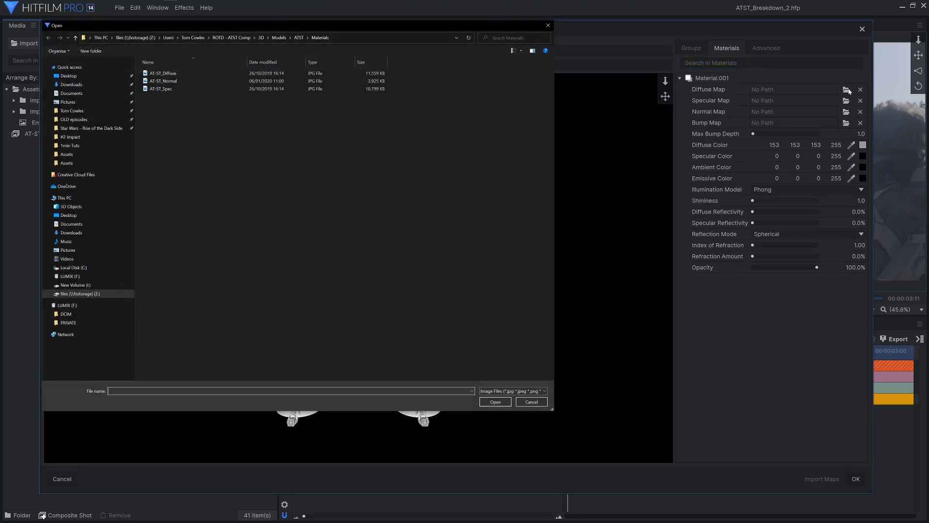
{"action": "left_click", "coordinate": [188, 75]}
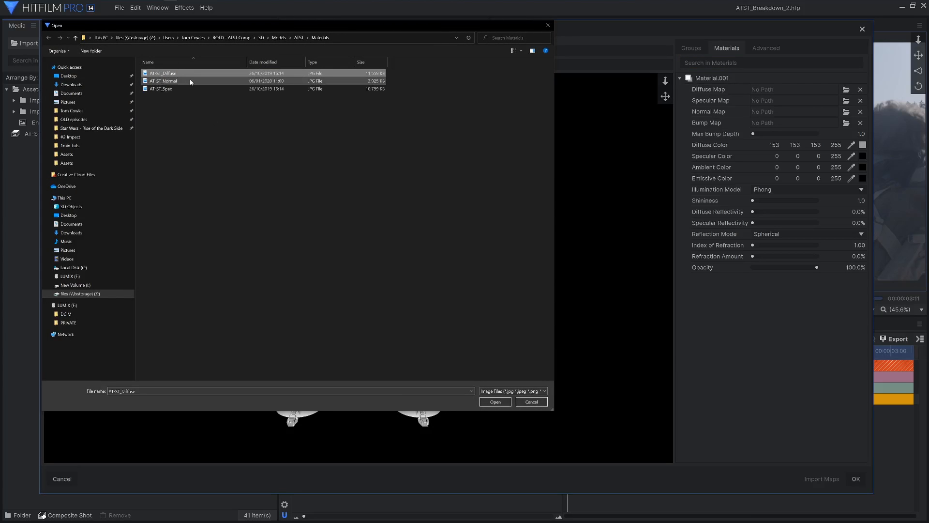
{"action": "key", "text": "Return"}
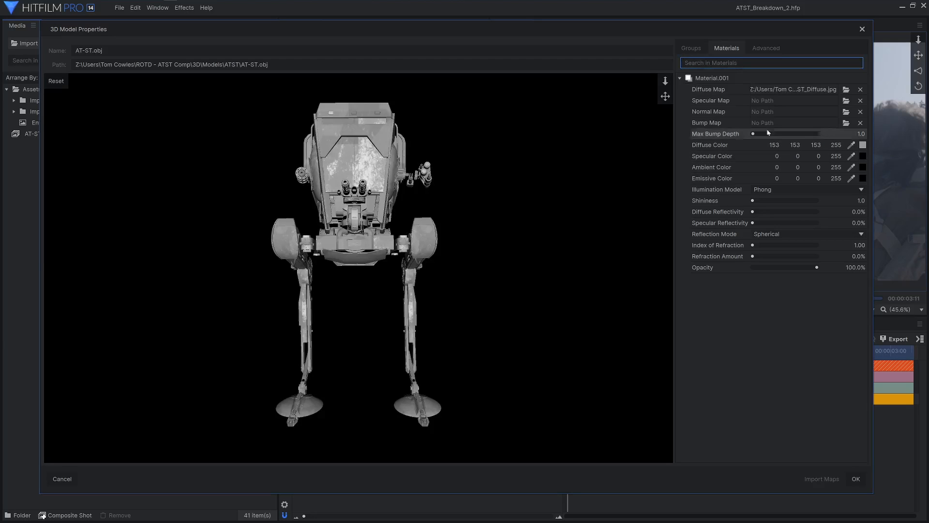
Load AT-ST_Spec as the specular map and AT-ST_Normal as the normal map of Material.001.
{"action": "left_click", "coordinate": [847, 100]}
{"action": "left_click", "coordinate": [241, 89]}
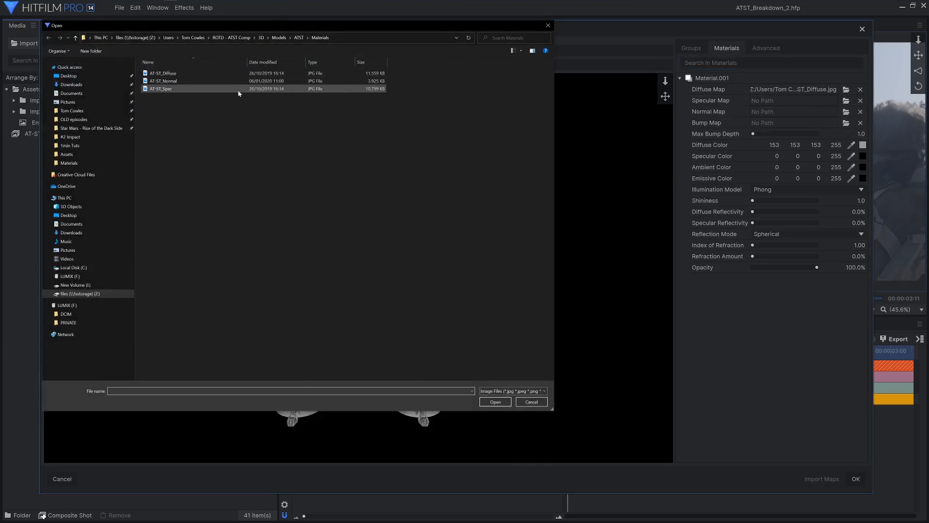
{"action": "key", "text": "Return"}
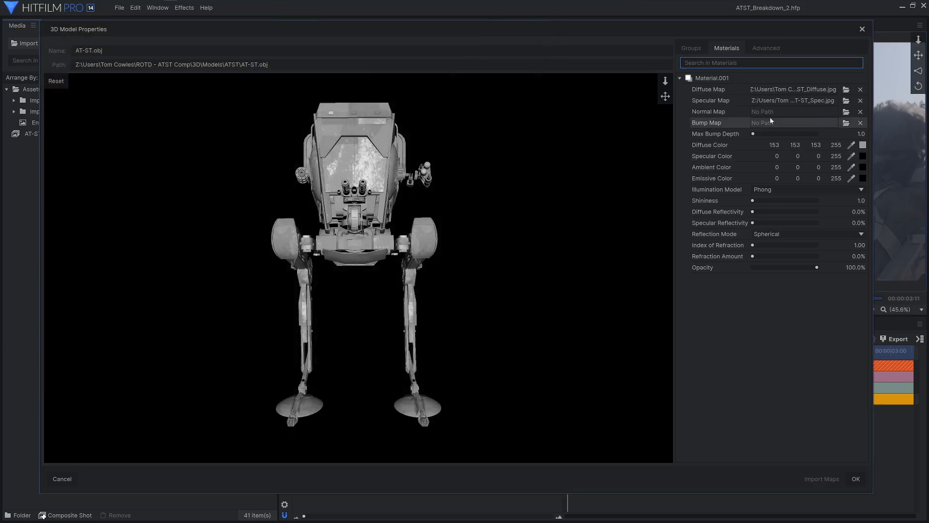
{"action": "left_click", "coordinate": [846, 111]}
{"action": "left_click", "coordinate": [259, 83]}
{"action": "key", "text": "Return"}
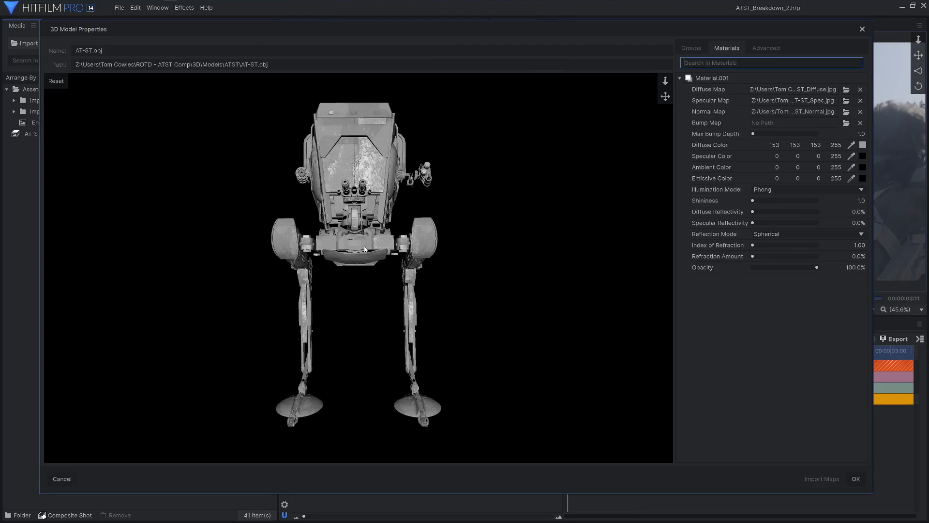
Set the material's specular color to dark gray #111111 (17, 17, 17).
{"action": "left_click_drag", "start_coordinate": [338, 239], "coordinate": [378, 250]}
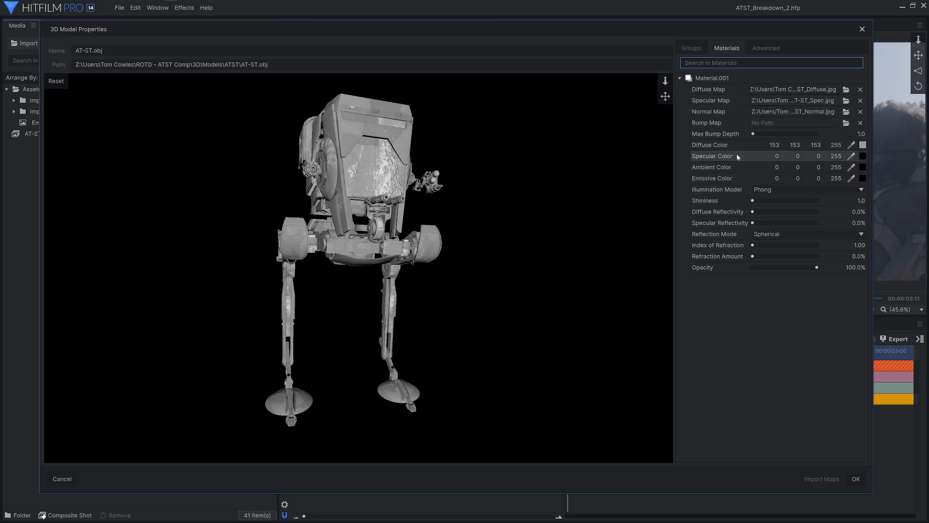
{"action": "left_click", "coordinate": [862, 156]}
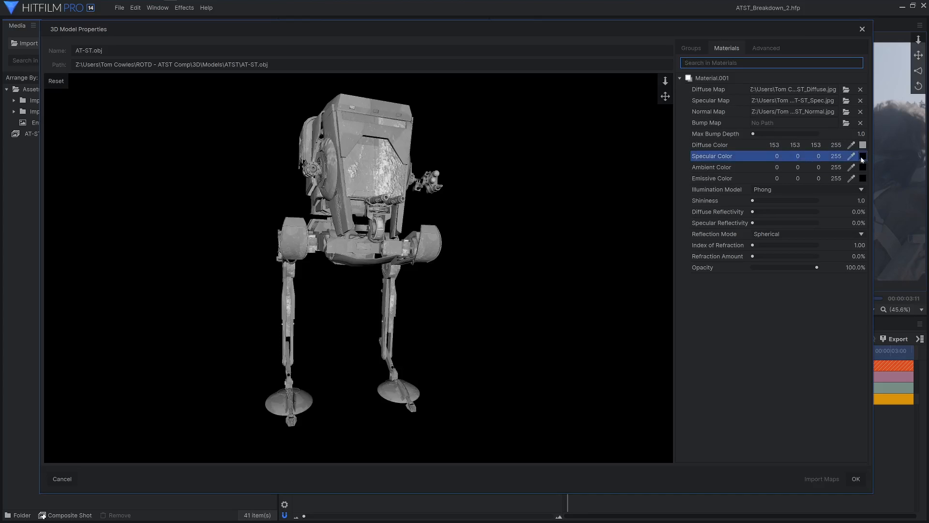
{"action": "left_click_drag", "start_coordinate": [561, 251], "coordinate": [562, 248]}
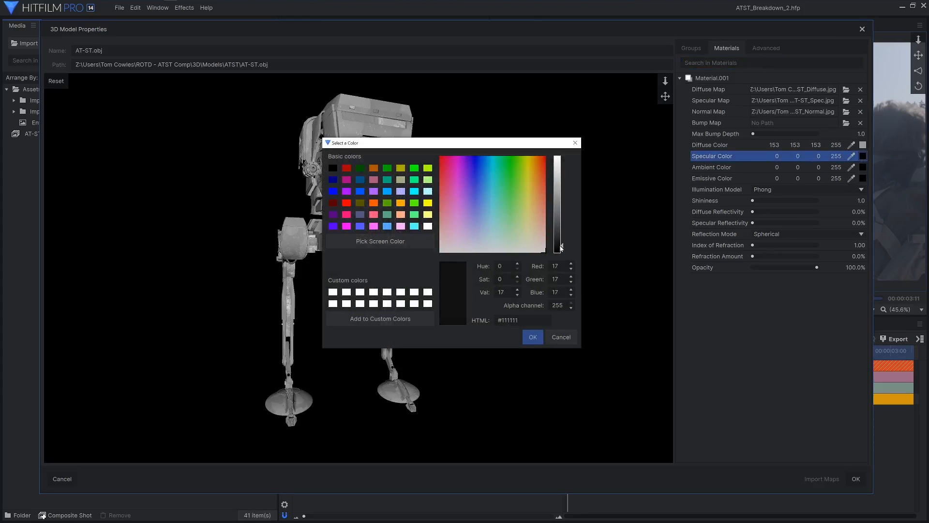
{"action": "left_click", "coordinate": [532, 338]}
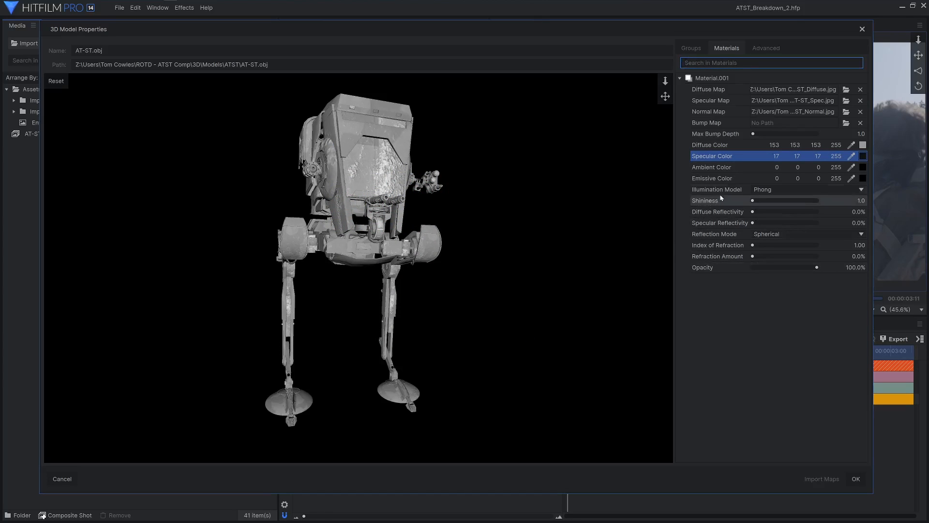
Switch the material's illumination model to Cook-Torrance and choose the Platinum preset for Fresnel.
{"action": "left_click", "coordinate": [811, 191]}
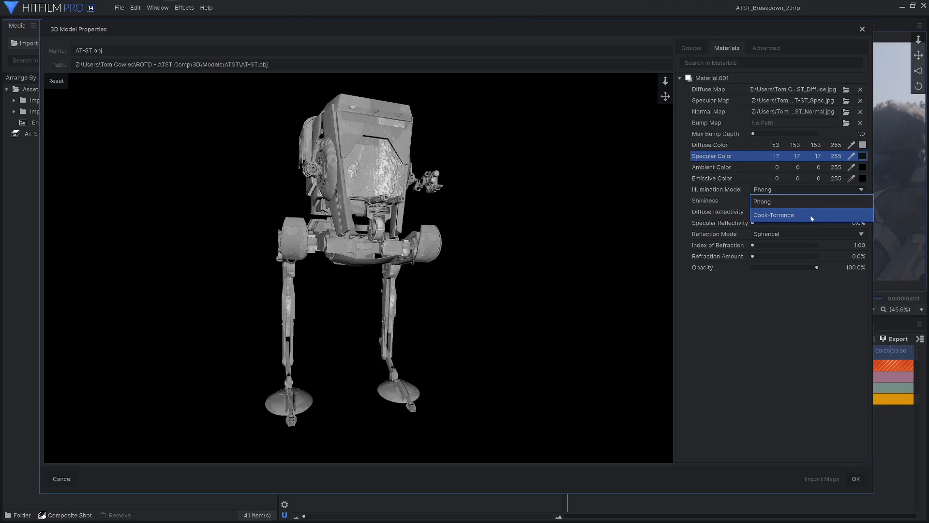
{"action": "left_click", "coordinate": [811, 217]}
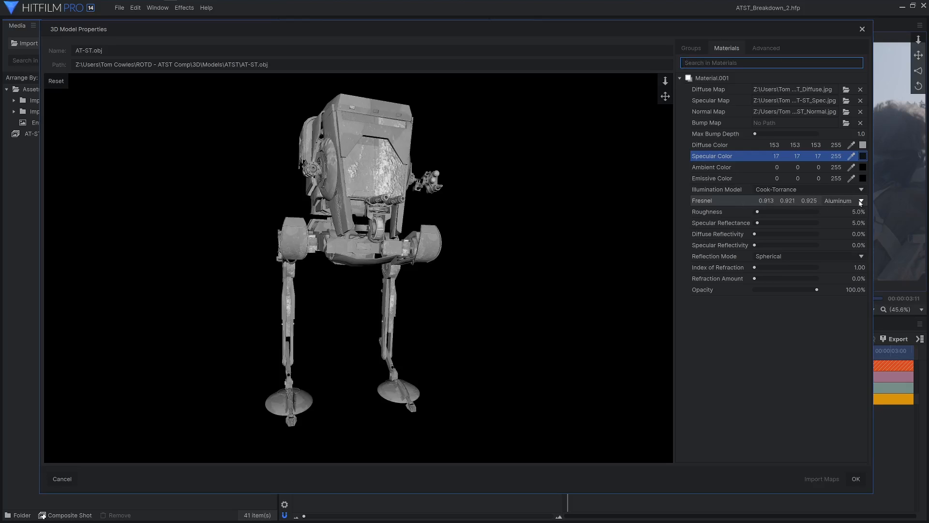
{"action": "left_click", "coordinate": [845, 190]}
{"action": "left_click", "coordinate": [813, 213]}
{"action": "left_click", "coordinate": [807, 192]}
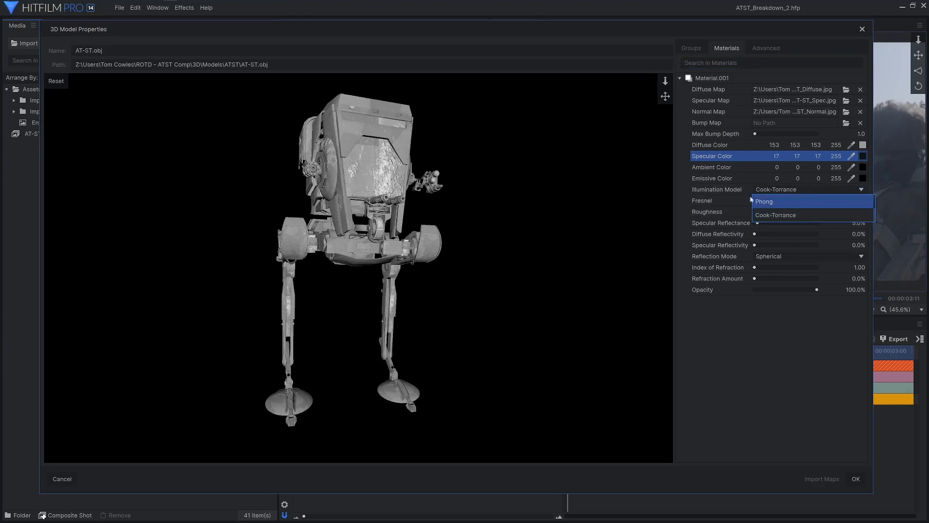
{"action": "left_click", "coordinate": [745, 204]}
{"action": "left_click", "coordinate": [861, 202]}
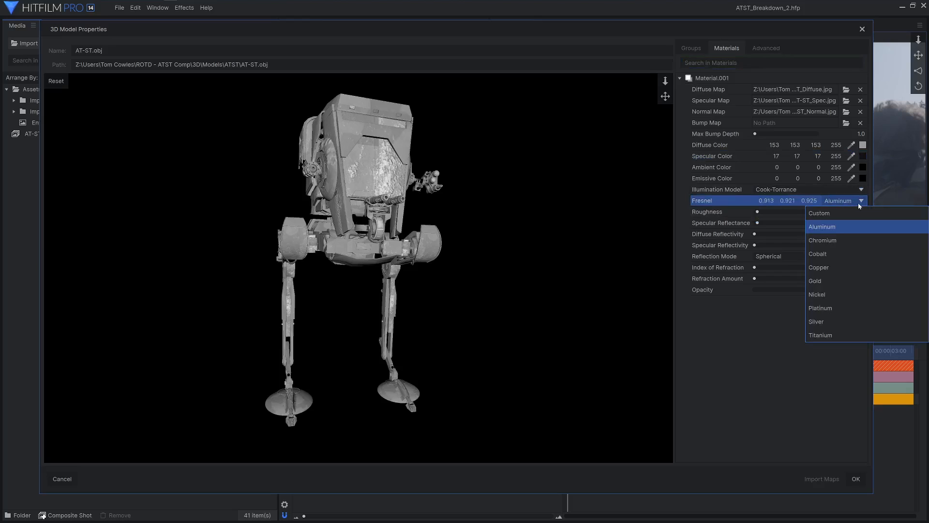
{"action": "left_click", "coordinate": [844, 309]}
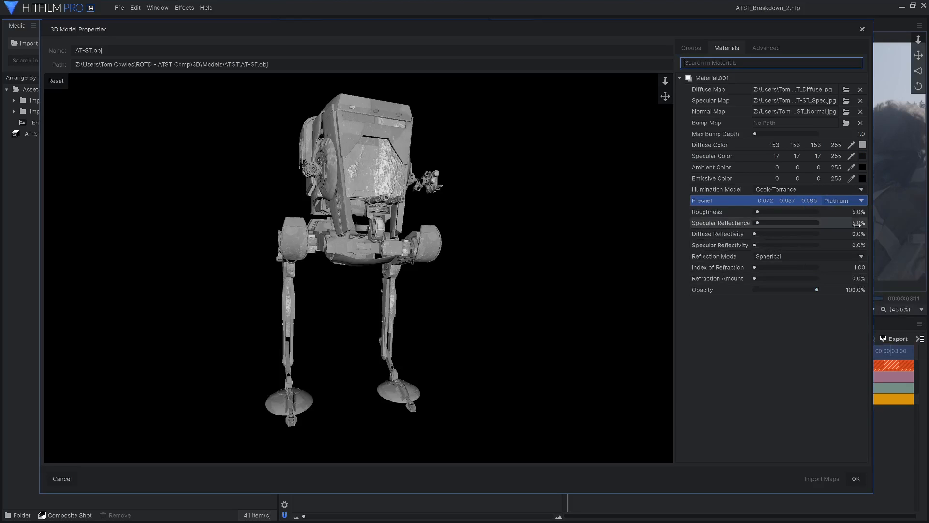
Set the material's roughness to 10% and its refraction amount to 5%.
{"action": "left_click", "coordinate": [860, 212]}
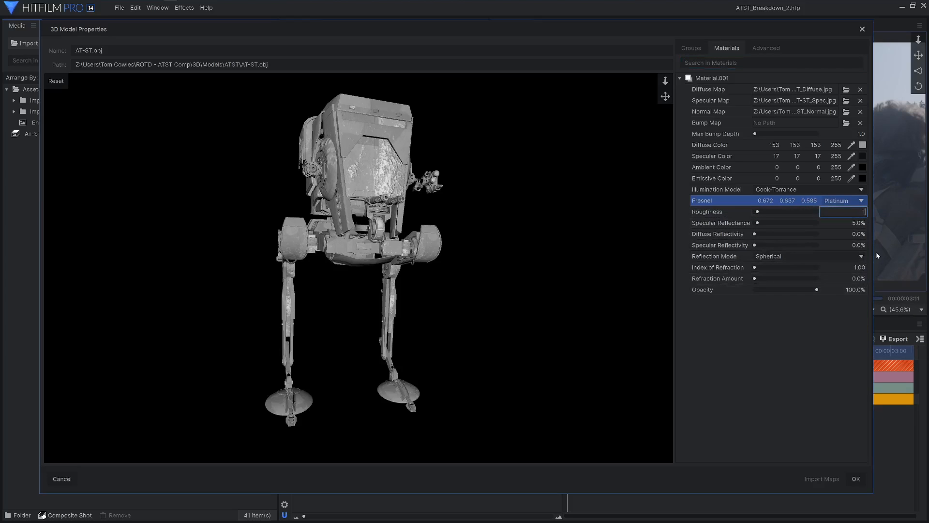
{"action": "key", "text": "Return"}
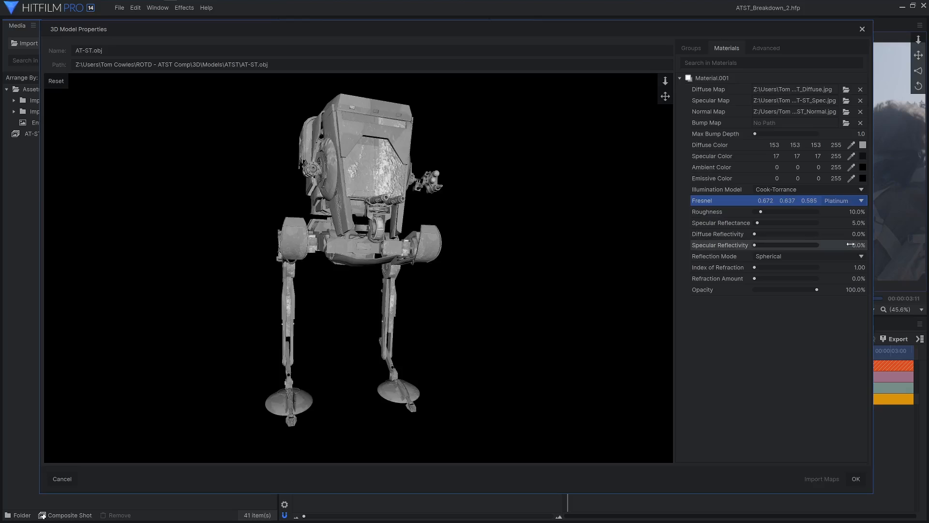
{"action": "left_click", "coordinate": [857, 279]}
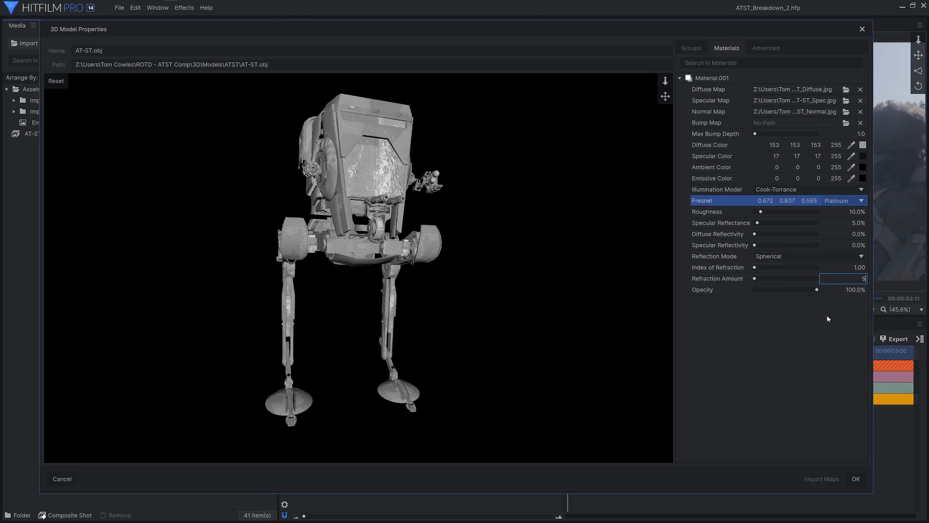
Change the model's normals method to From File + Auto Smoothing, update the preview and accept the 3D model properties.
{"action": "left_click", "coordinate": [766, 48]}
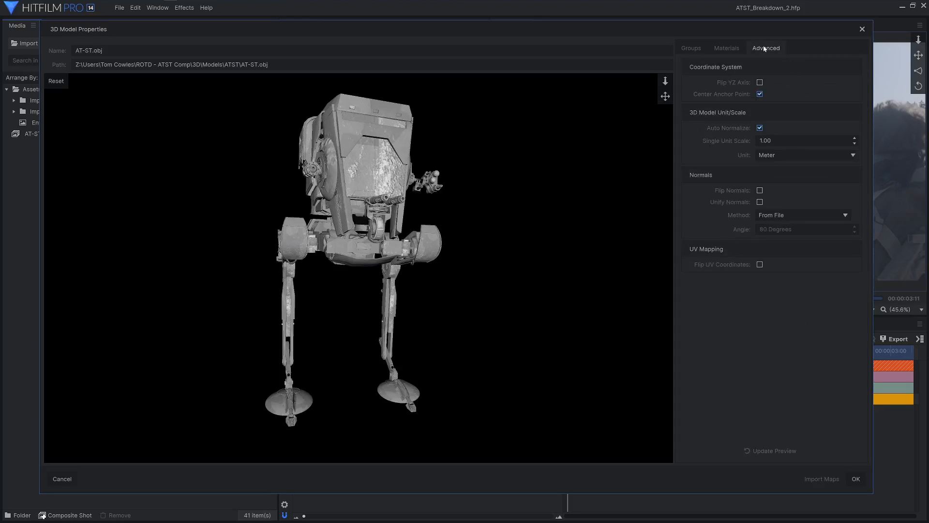
{"action": "left_click", "coordinate": [772, 215]}
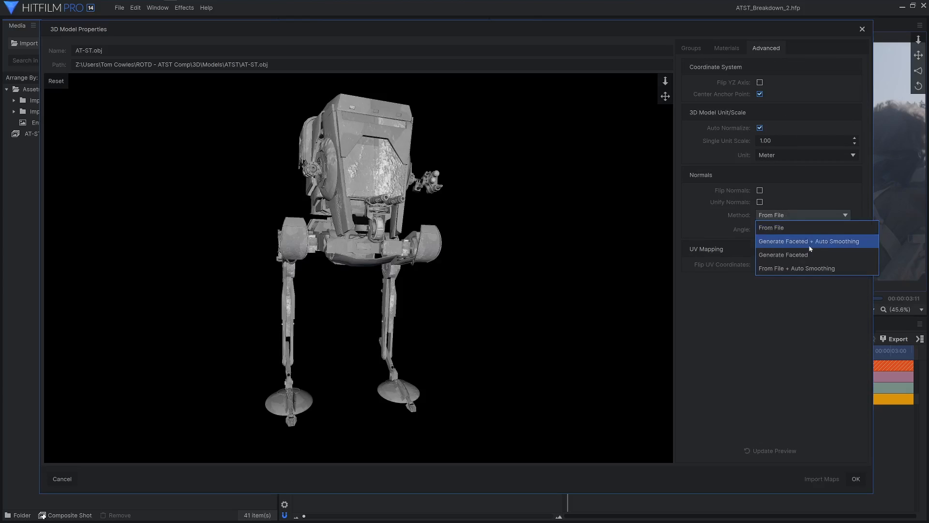
{"action": "left_click", "coordinate": [813, 269]}
{"action": "left_click", "coordinate": [776, 455]}
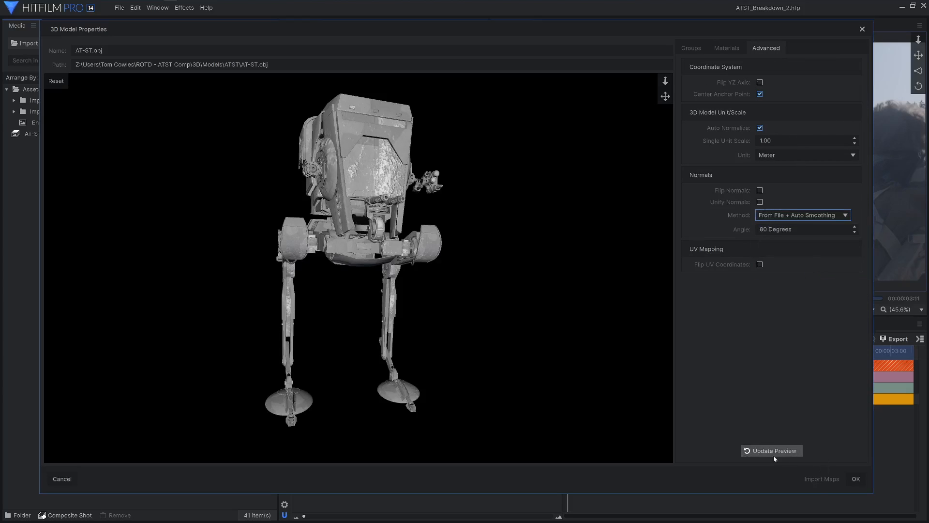
{"action": "left_click", "coordinate": [856, 480]}
Place the AT-ST.obj model beneath the Roto layer in the timeline and expand its Material properties.
{"action": "left_click_drag", "start_coordinate": [41, 152], "coordinate": [356, 377]}
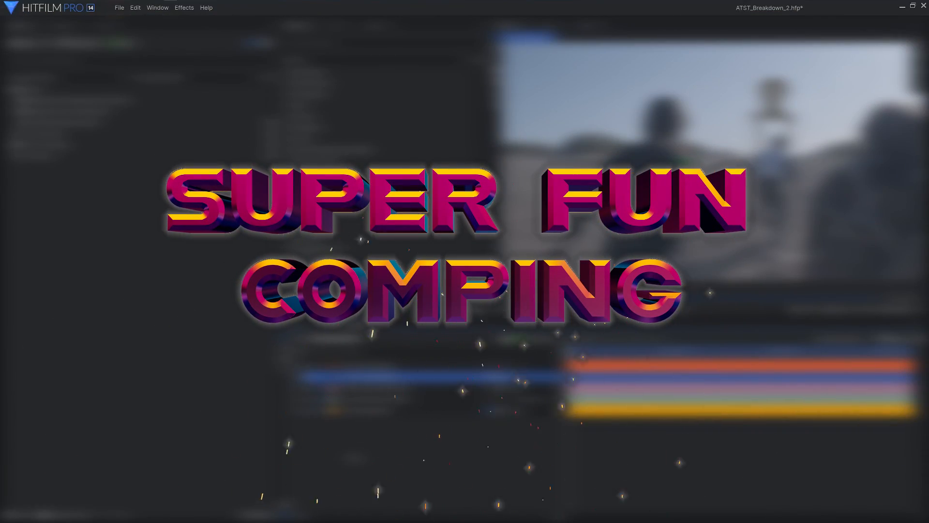
{"action": "left_click", "coordinate": [298, 376]}
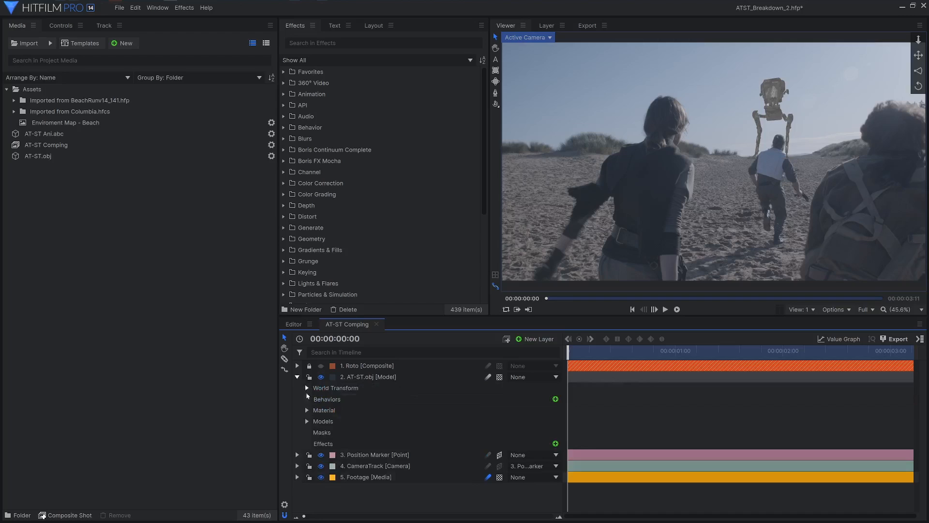
{"action": "left_click", "coordinate": [307, 410]}
{"action": "left_click", "coordinate": [307, 410]}
{"action": "left_click", "coordinate": [307, 410]}
{"action": "scroll", "coordinate": [377, 426], "scroll_direction": "down", "scroll_amount": 3}
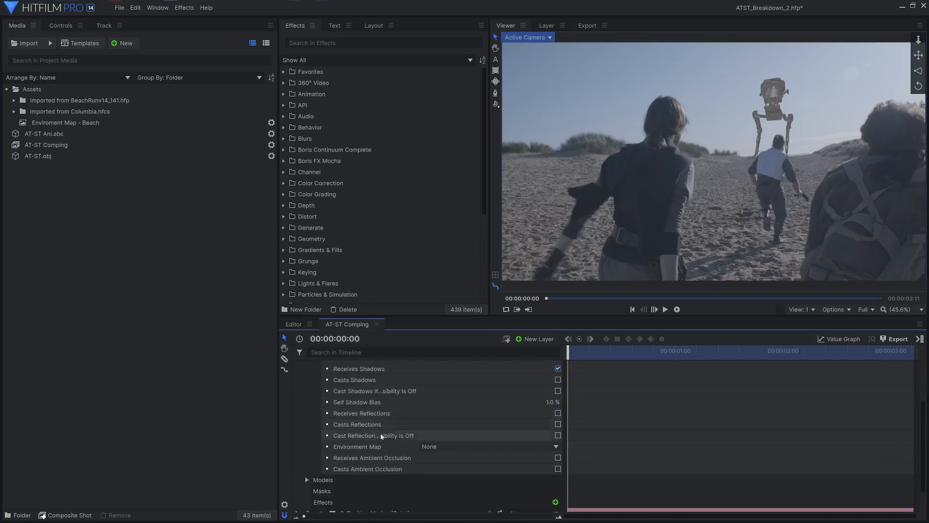
Add Enviroment Map - Beach below the Footage layer and assign that layer as the AT-ST.obj model's environment map.
{"action": "left_click", "coordinate": [441, 447]}
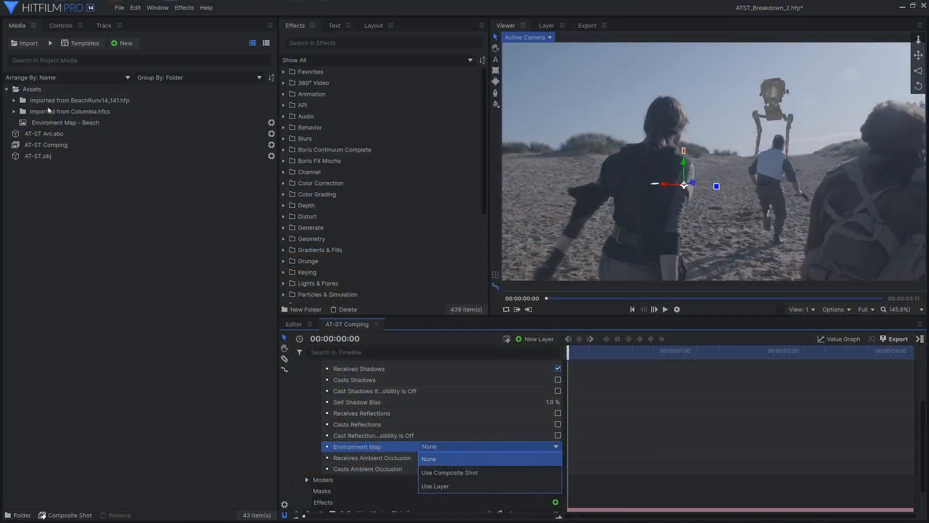
{"action": "left_click", "coordinate": [57, 127]}
{"action": "left_click_drag", "start_coordinate": [56, 127], "coordinate": [363, 509]}
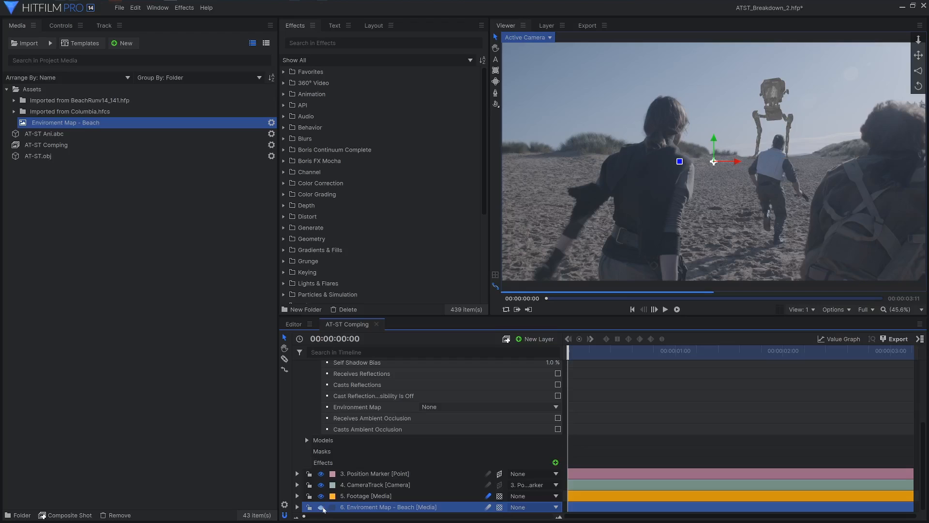
{"action": "left_click", "coordinate": [445, 407]}
{"action": "left_click", "coordinate": [446, 443]}
{"action": "left_click", "coordinate": [448, 417]}
{"action": "left_click", "coordinate": [450, 466]}
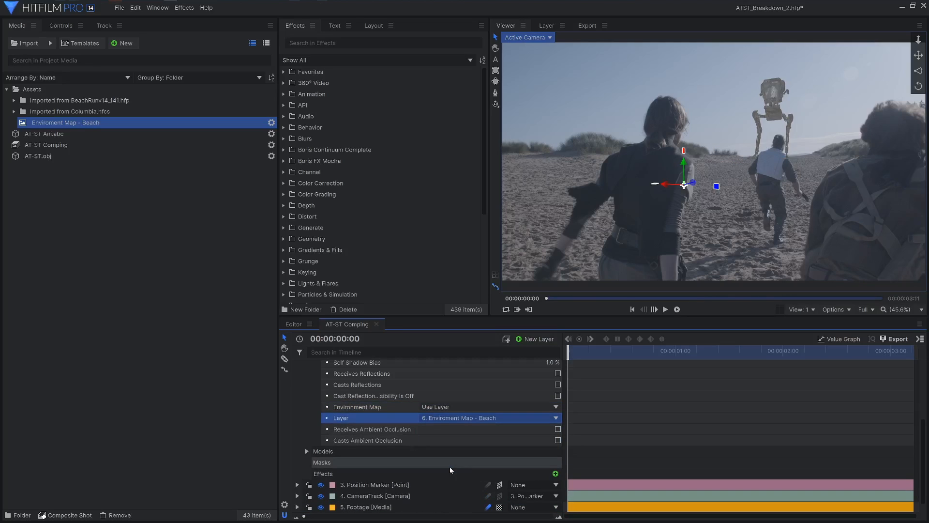
Set the model's environment map to Use Composite Shot and remove the Enviroment Map - Beach layer from the timeline.
{"action": "left_click", "coordinate": [464, 408]}
{"action": "left_click", "coordinate": [450, 432]}
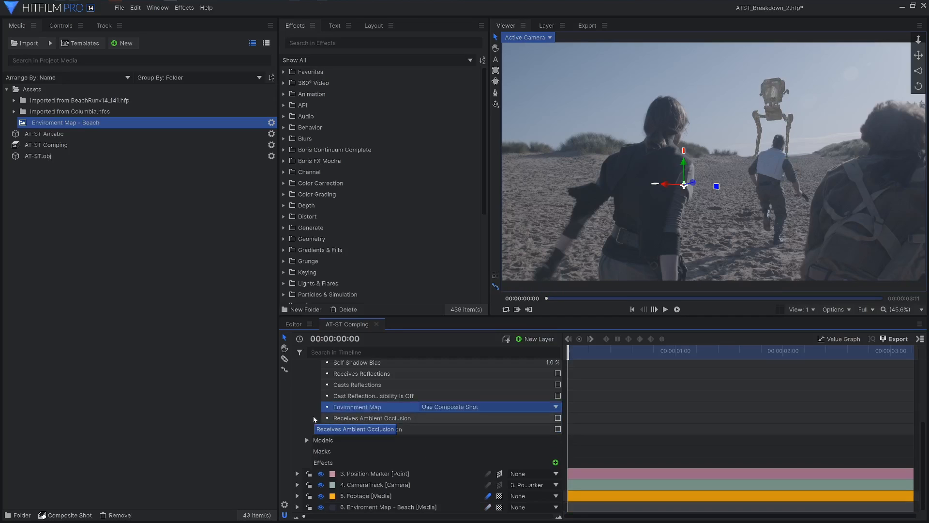
{"action": "left_click", "coordinate": [348, 506]}
Enable Casts Shadows in the AT-ST.obj material properties and add a new light layer to the composite shot.
{"action": "scroll", "coordinate": [450, 432], "scroll_direction": "up", "scroll_amount": 4}
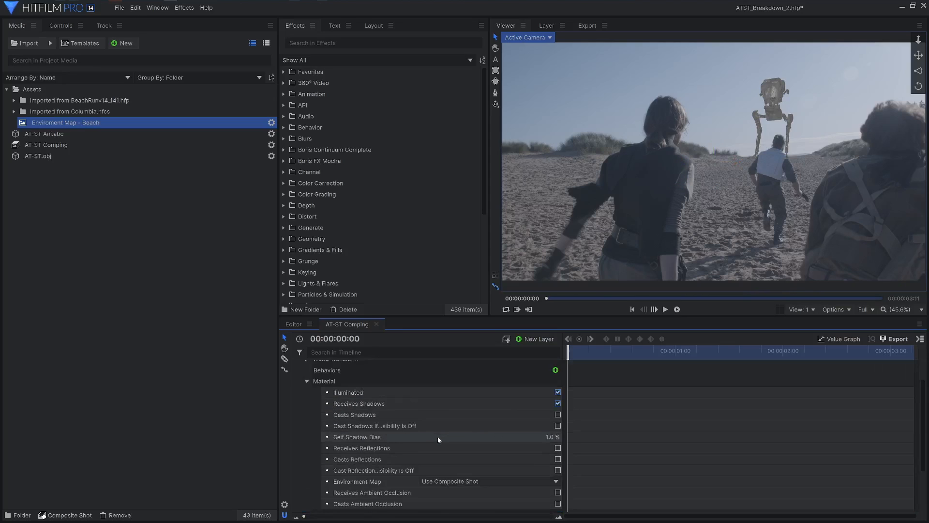
{"action": "left_click", "coordinate": [506, 414]}
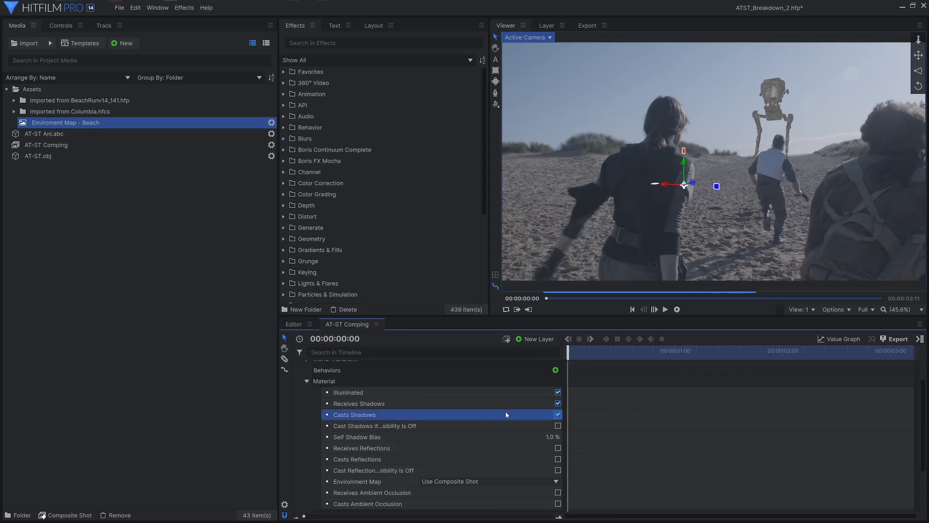
{"action": "left_click", "coordinate": [534, 339]}
{"action": "left_click", "coordinate": [530, 394]}
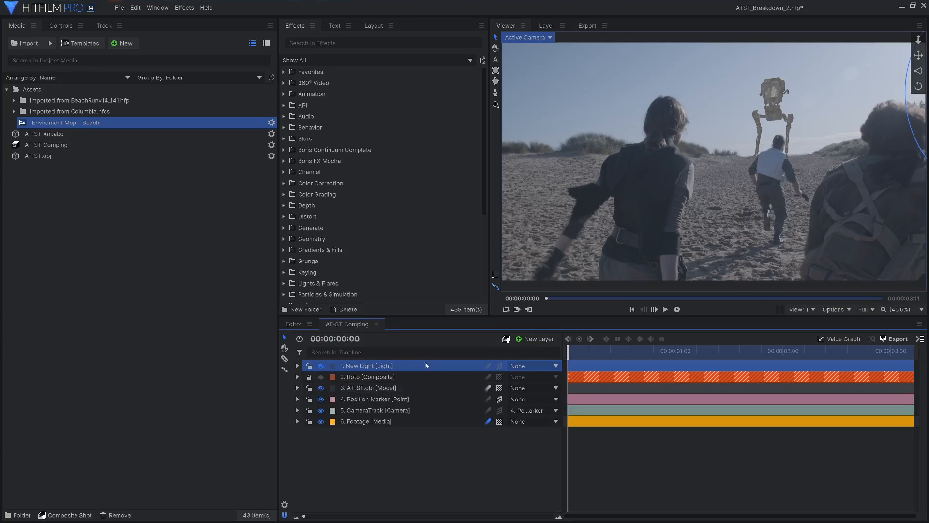
Reduce the viewer quality to 1/4 and move the new light up to the footage's upper-right corner.
{"action": "scroll", "coordinate": [714, 197], "scroll_direction": "down", "scroll_amount": 3}
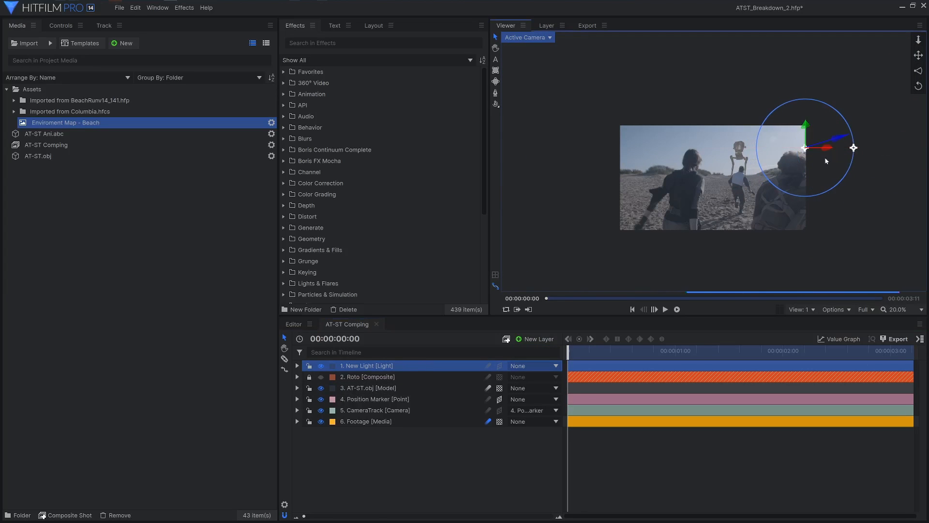
{"action": "left_click", "coordinate": [863, 309]}
{"action": "left_click", "coordinate": [886, 363]}
{"action": "left_click_drag", "start_coordinate": [807, 154], "coordinate": [849, 129]}
Refine the new light's placement in 3D space using a multi-view layout and return the viewer to a single view.
{"action": "left_click", "coordinate": [801, 309]}
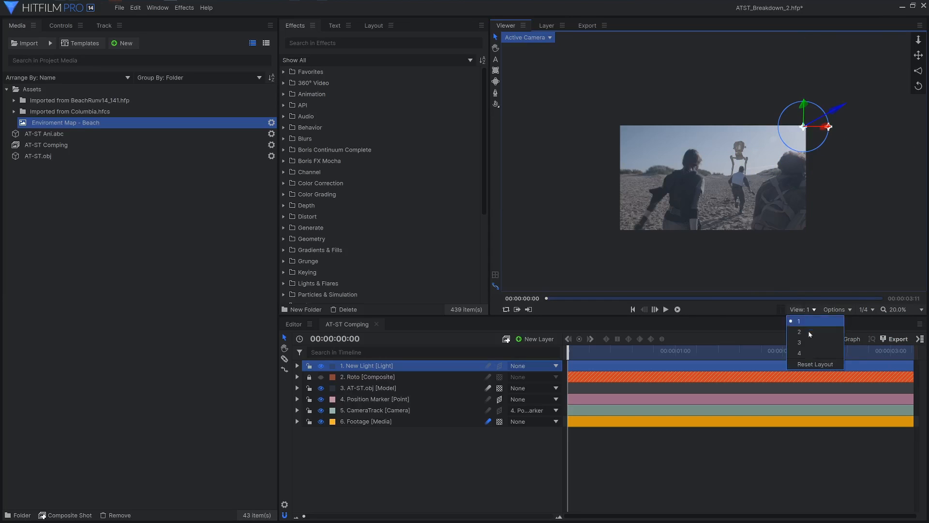
{"action": "left_click", "coordinate": [803, 342]}
{"action": "left_click_drag", "start_coordinate": [831, 209], "coordinate": [879, 210]}
{"action": "left_click_drag", "start_coordinate": [681, 128], "coordinate": [698, 112]}
{"action": "left_click", "coordinate": [802, 310]}
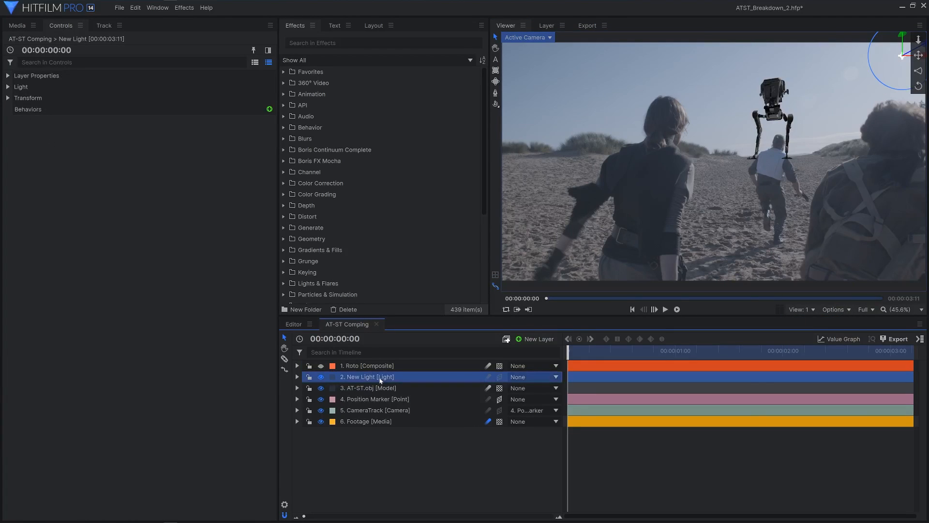
Change the new light's type from Point to Directional.
{"action": "left_click", "coordinate": [7, 88]}
{"action": "left_click", "coordinate": [169, 98]}
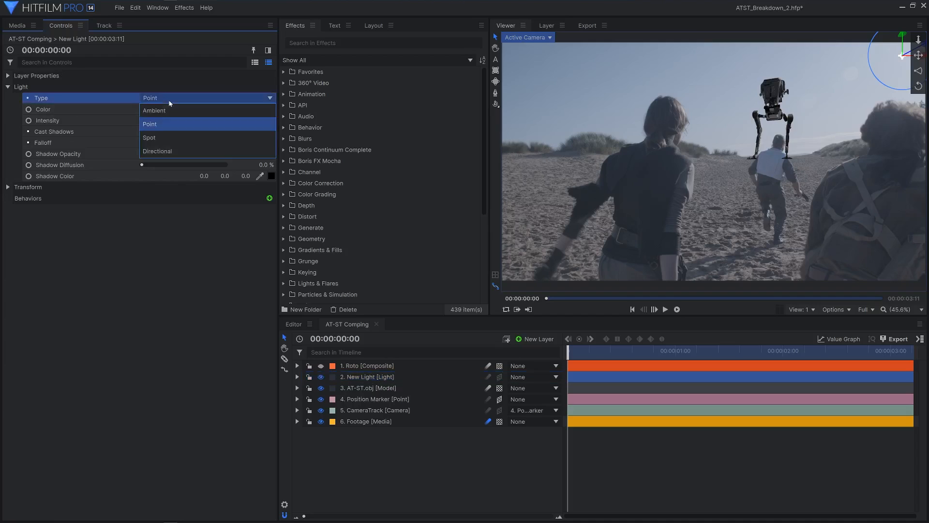
{"action": "left_click", "coordinate": [168, 149]}
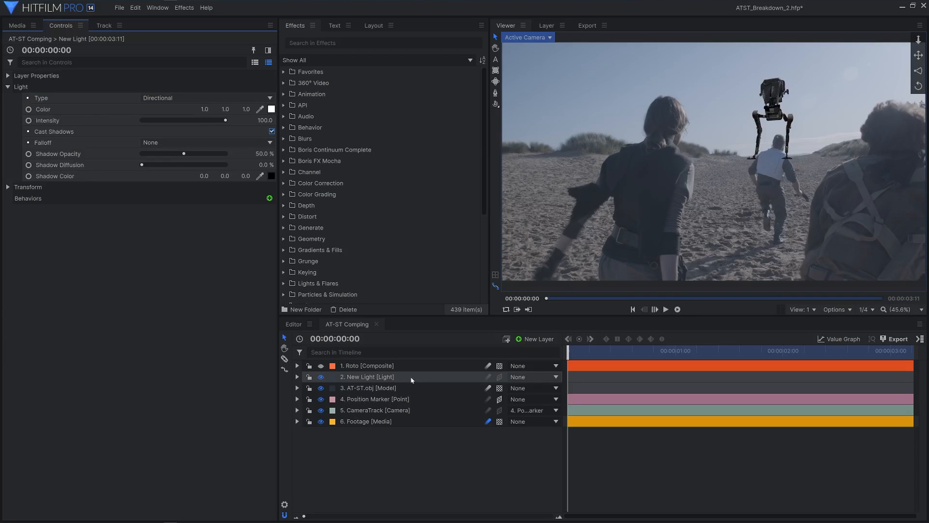
Duplicate the directional light and give the copy a pale blue color, #d4d7ff, with an intensity of 20.
{"action": "left_click", "coordinate": [413, 380]}
{"action": "key", "text": "ctrl+d"}
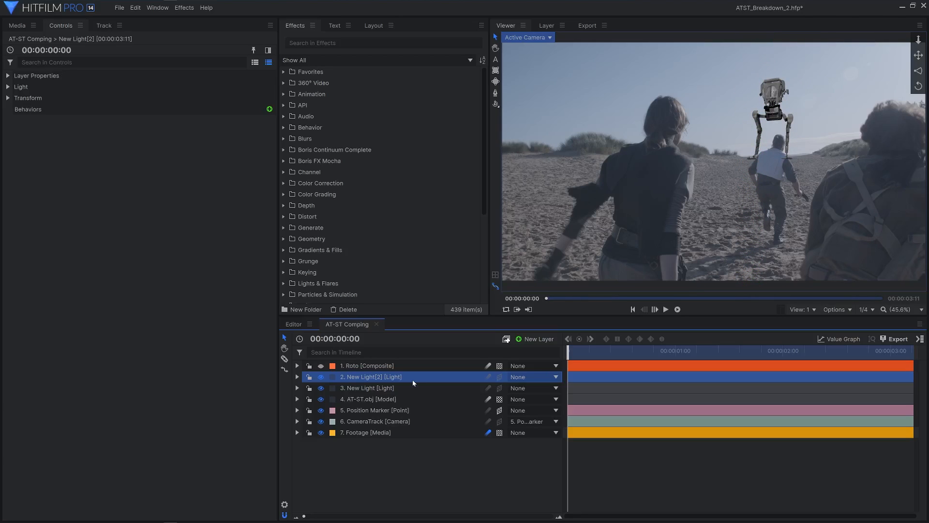
{"action": "left_click", "coordinate": [9, 87]}
{"action": "left_click", "coordinate": [272, 111]}
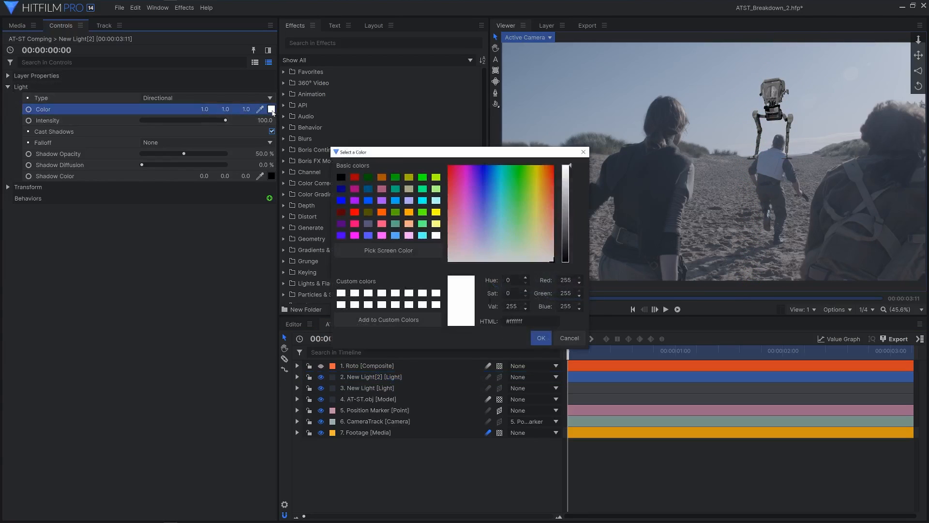
{"action": "left_click_drag", "start_coordinate": [480, 228], "coordinate": [484, 246]}
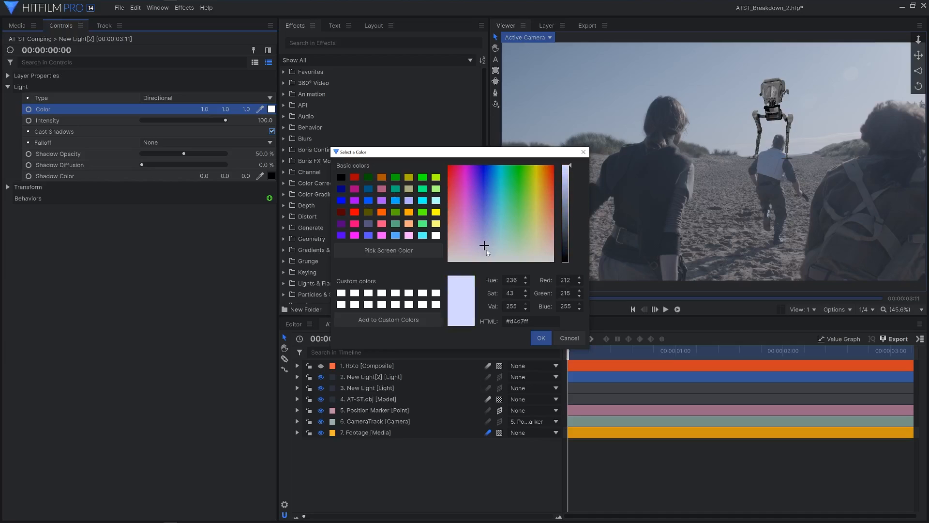
{"action": "left_click", "coordinate": [540, 339]}
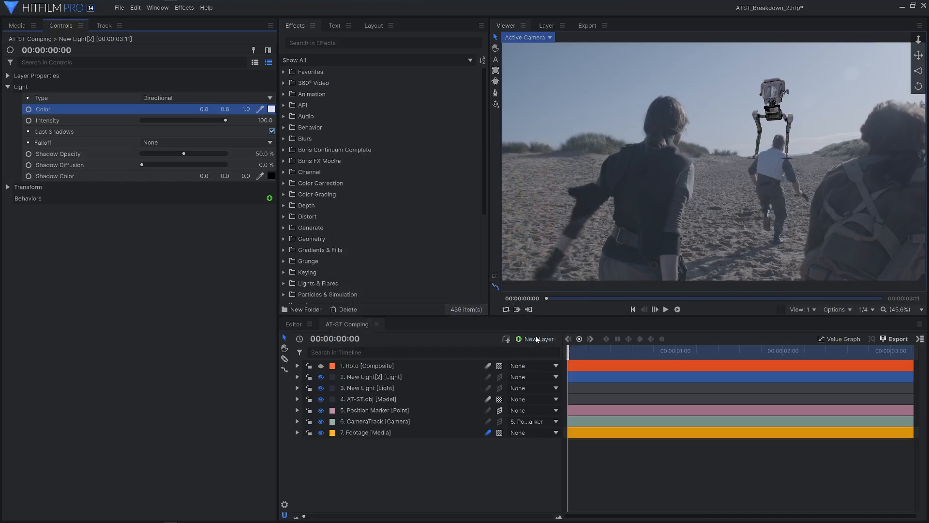
{"action": "left_click", "coordinate": [158, 121]}
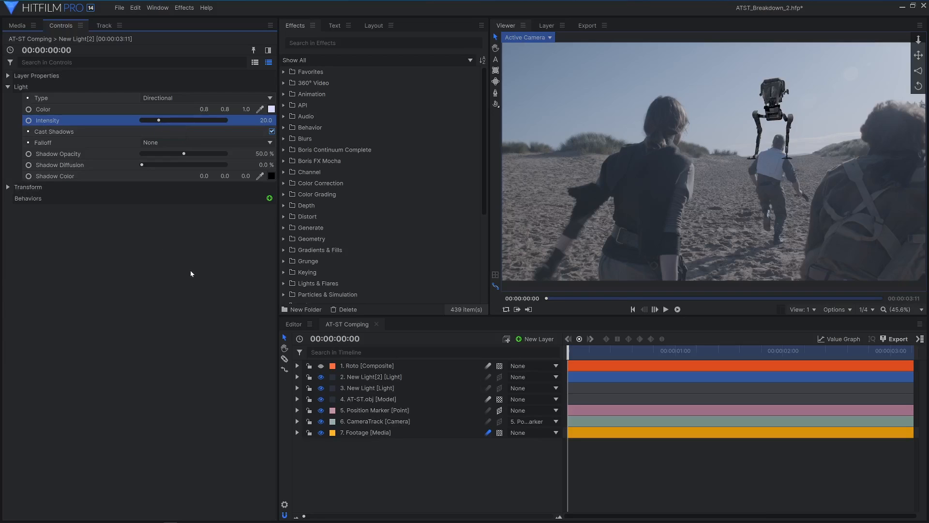
Duplicate the pale blue light and set the copy's color to a dark brownish grey, #625a59.
{"action": "left_click", "coordinate": [413, 378]}
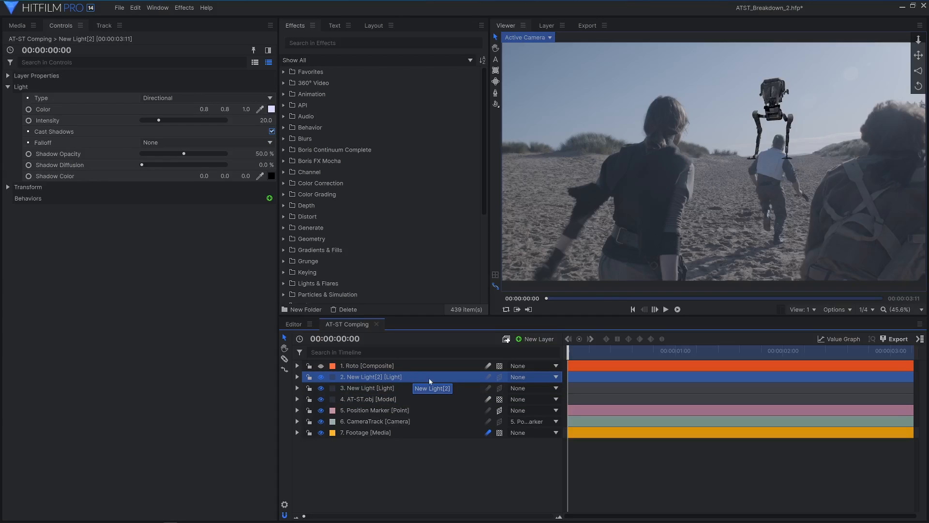
{"action": "key", "text": "ctrl+d"}
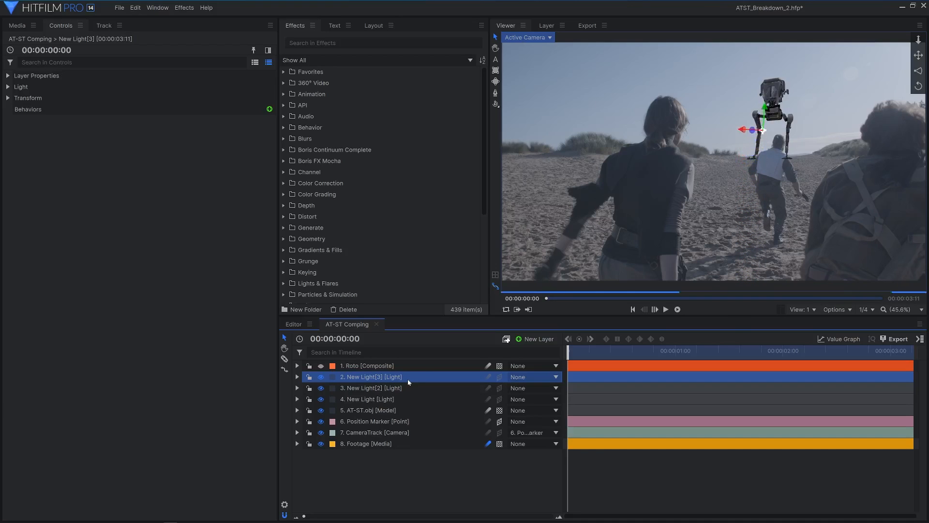
{"action": "left_click", "coordinate": [8, 87]}
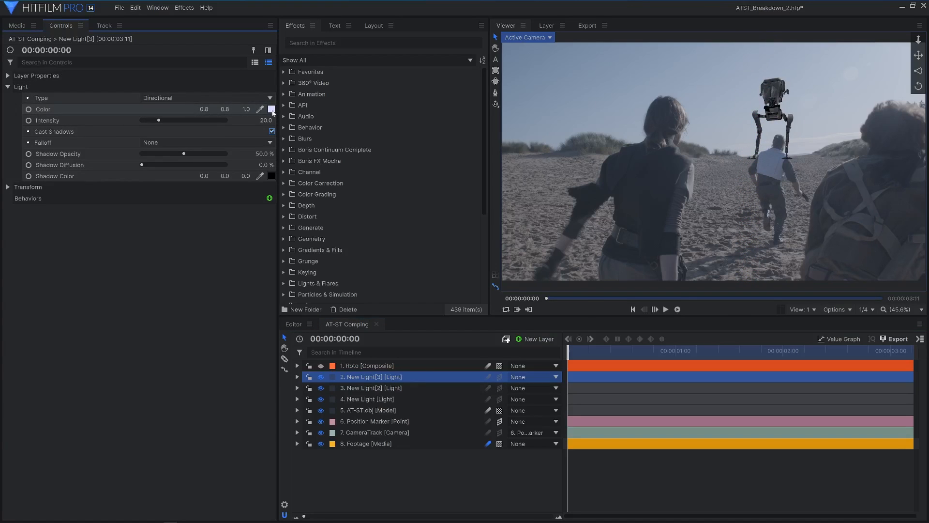
{"action": "left_click", "coordinate": [272, 111]}
{"action": "left_click", "coordinate": [549, 239]}
{"action": "left_click_drag", "start_coordinate": [566, 169], "coordinate": [566, 214]}
{"action": "left_click", "coordinate": [553, 253]}
{"action": "left_click", "coordinate": [566, 224]}
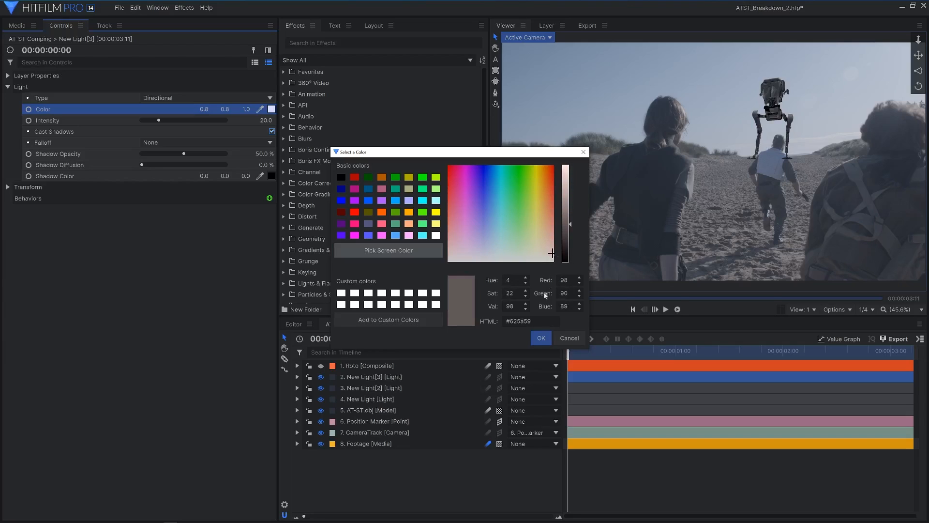
{"action": "left_click", "coordinate": [541, 338]}
Set the brownish-grey light's intensity to 10.
{"action": "left_click", "coordinate": [266, 120]}
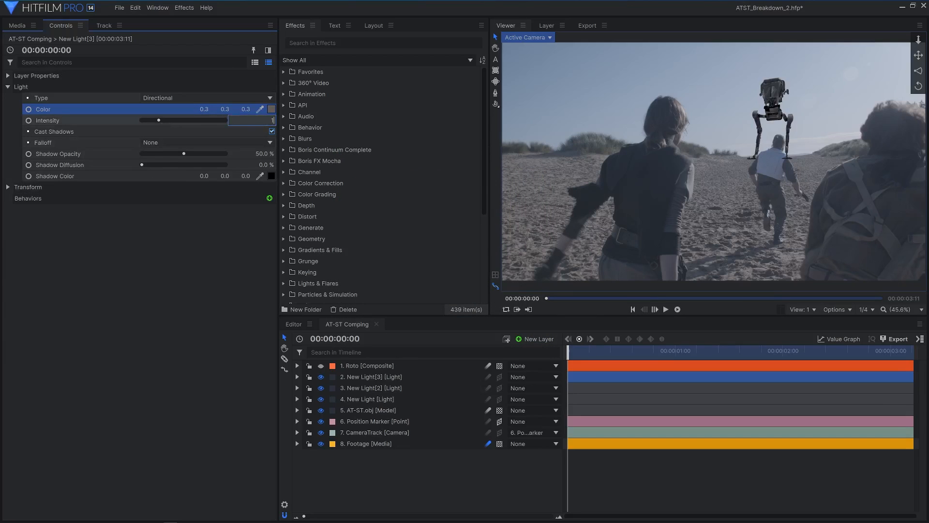
{"action": "type", "text": "10"}
{"action": "key", "text": "Return"}
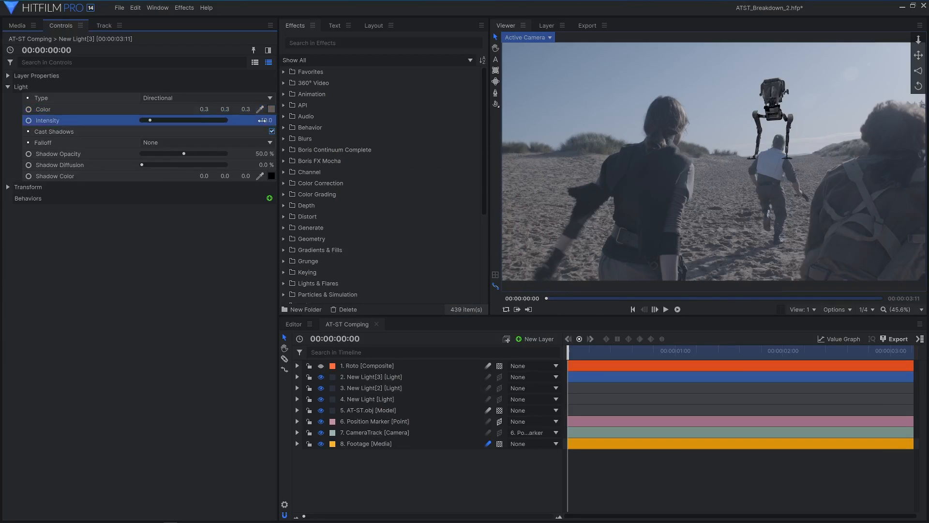
{"action": "left_click", "coordinate": [234, 281]}
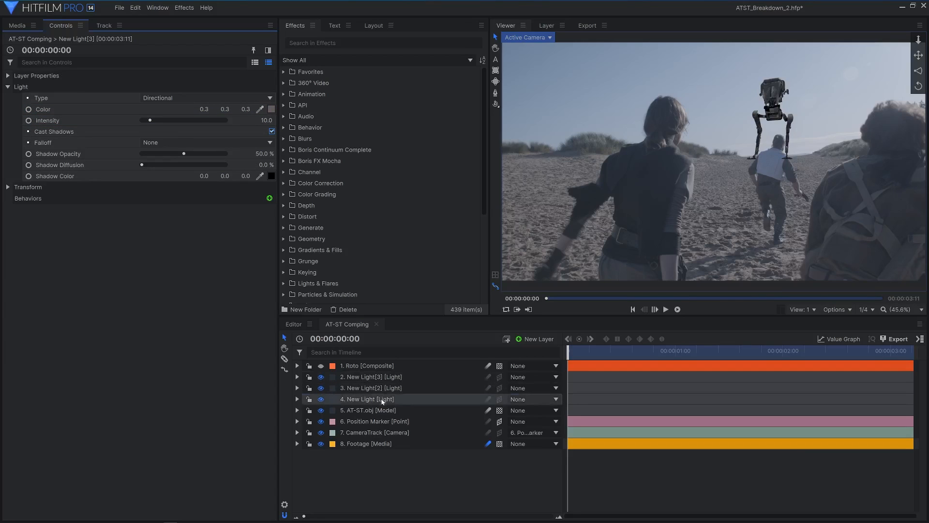
Rename the original light Sunlight, the pale blue copy Sky Bounce and the brownish-grey copy Sand Bounce.
{"action": "double_click", "coordinate": [382, 401]}
{"action": "type", "text": "Sunlight"}
{"action": "key", "text": "Return"}
{"action": "double_click", "coordinate": [385, 391]}
{"action": "type", "text": "Sky Bounce"}
{"action": "key", "text": "Return"}
{"action": "double_click", "coordinate": [381, 378]}
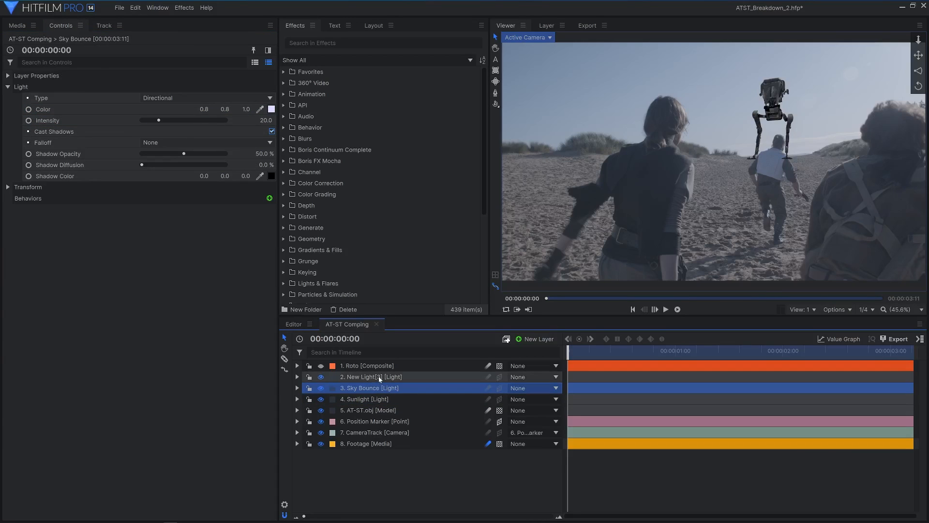
{"action": "type", "text": "Sand Bounce"}
{"action": "key", "text": "Return"}
Give the Sand Bounce, Sky Bounce and Sunlight layers a yellow-orange label color.
{"action": "left_click", "coordinate": [368, 399], "text": "shift"}
{"action": "right_click", "coordinate": [326, 399]}
{"action": "left_click", "coordinate": [374, 361]}
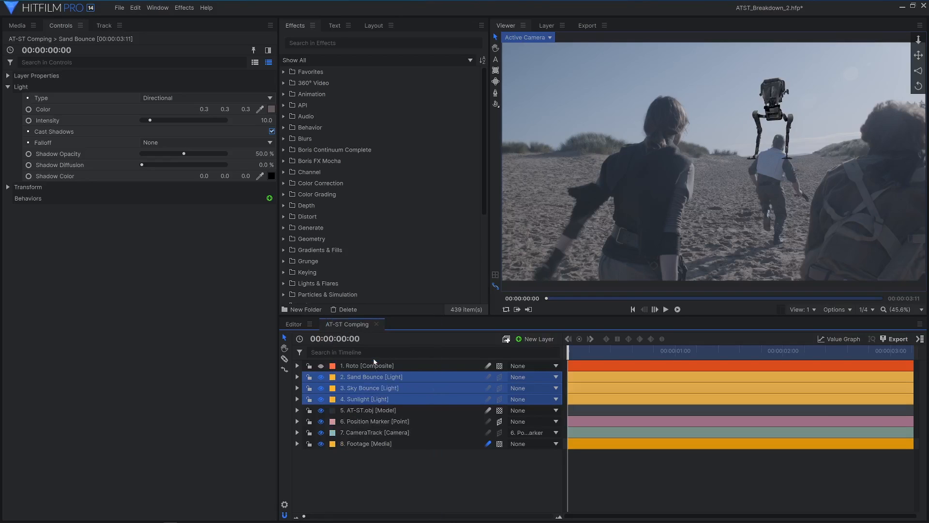
{"action": "left_click", "coordinate": [388, 476]}
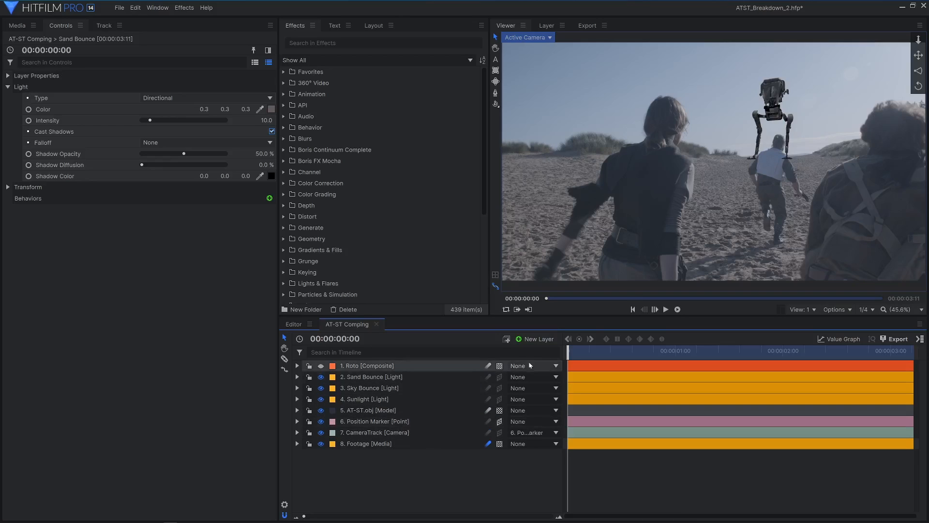
Create a white 3840 x 2160 plane named Shadow Catcher and place it directly below the AT-ST.obj layer.
{"action": "left_click", "coordinate": [533, 341]}
{"action": "left_click", "coordinate": [536, 353]}
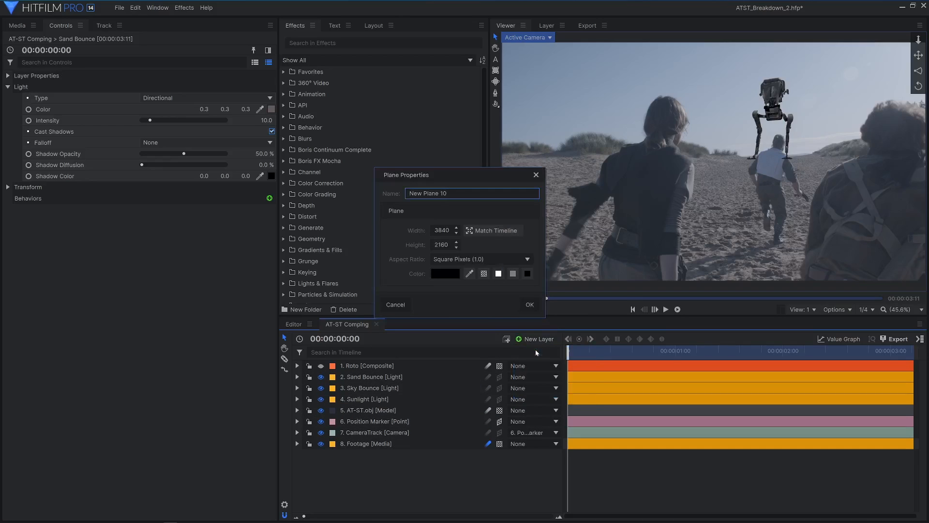
{"action": "key", "text": "ctrl+a"}
{"action": "type", "text": "Shadow Catcher"}
{"action": "left_click", "coordinate": [499, 273]}
{"action": "left_click", "coordinate": [530, 304]}
{"action": "left_click_drag", "start_coordinate": [409, 370], "coordinate": [411, 424]}
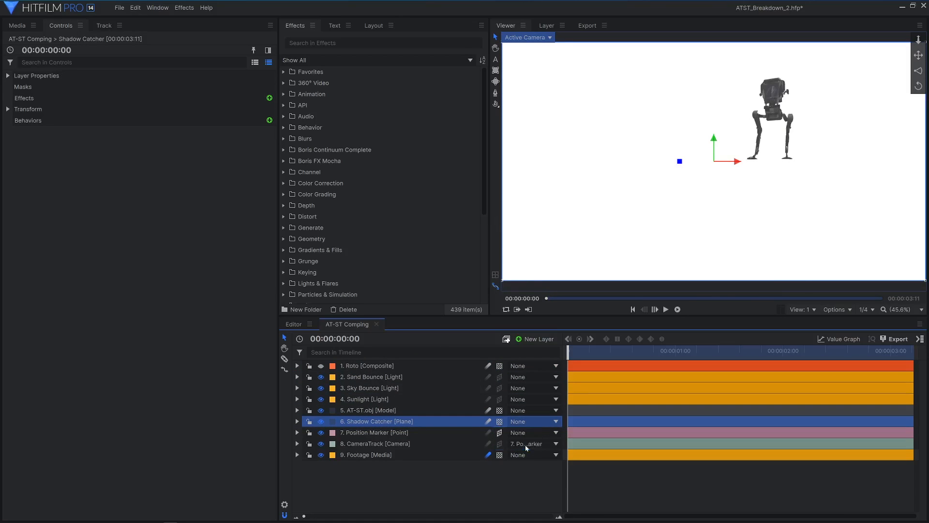
Make the Shadow Catcher a 3D plane and set its X rotation to 87 degrees.
{"action": "left_click", "coordinate": [500, 422]}
{"action": "left_click", "coordinate": [297, 421]}
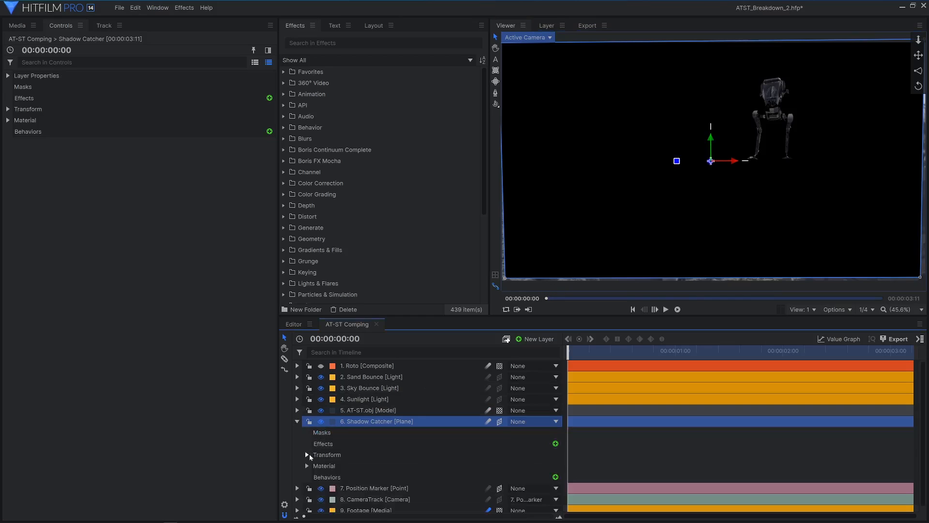
{"action": "left_click", "coordinate": [307, 455]}
{"action": "scroll", "coordinate": [356, 451], "scroll_direction": "down", "scroll_amount": 2}
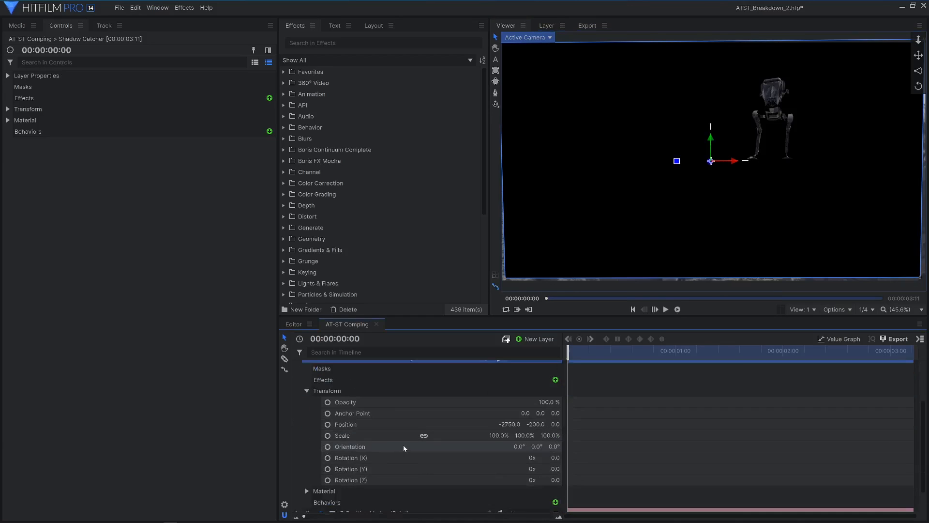
{"action": "left_click", "coordinate": [548, 458]}
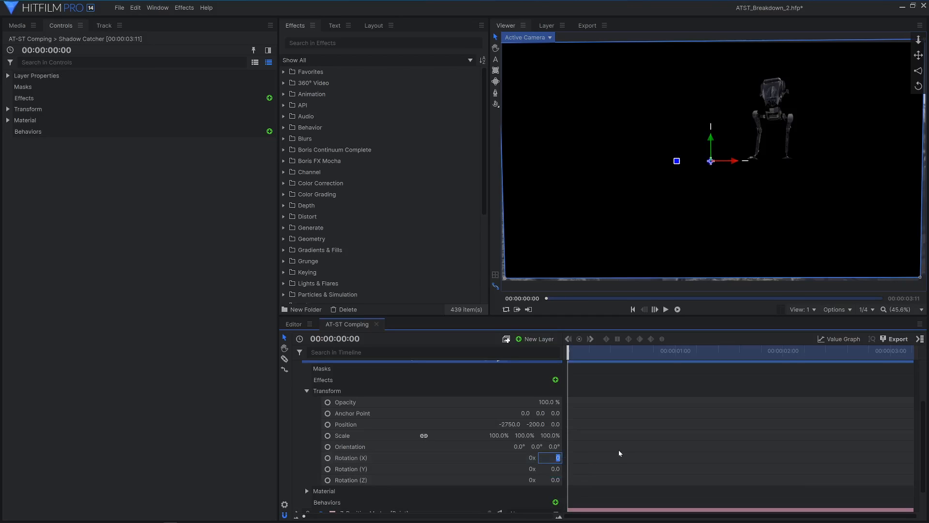
{"action": "type", "text": "87"}
{"action": "key", "text": "Return"}
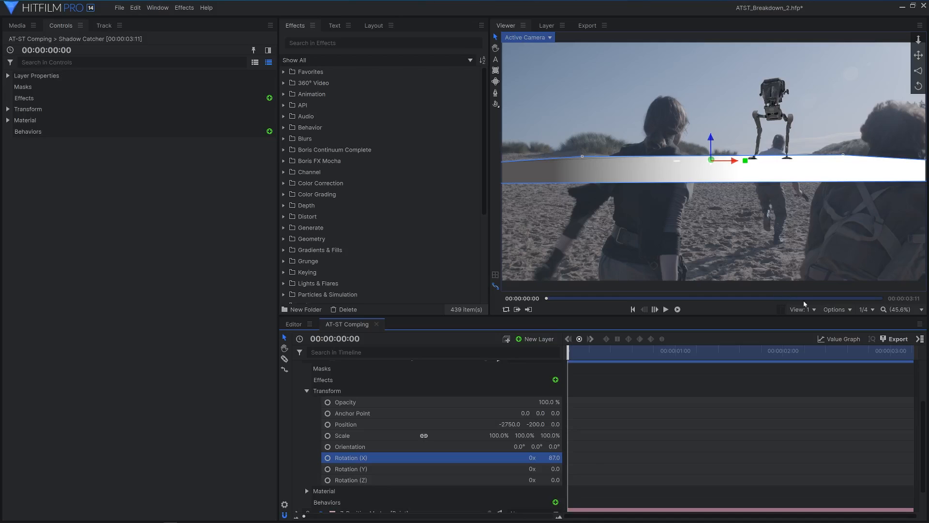
Check the Shadow Catcher plane's alignment from another viewing angle and set its scale to 400%.
{"action": "left_click", "coordinate": [527, 38]}
{"action": "left_click", "coordinate": [518, 103]}
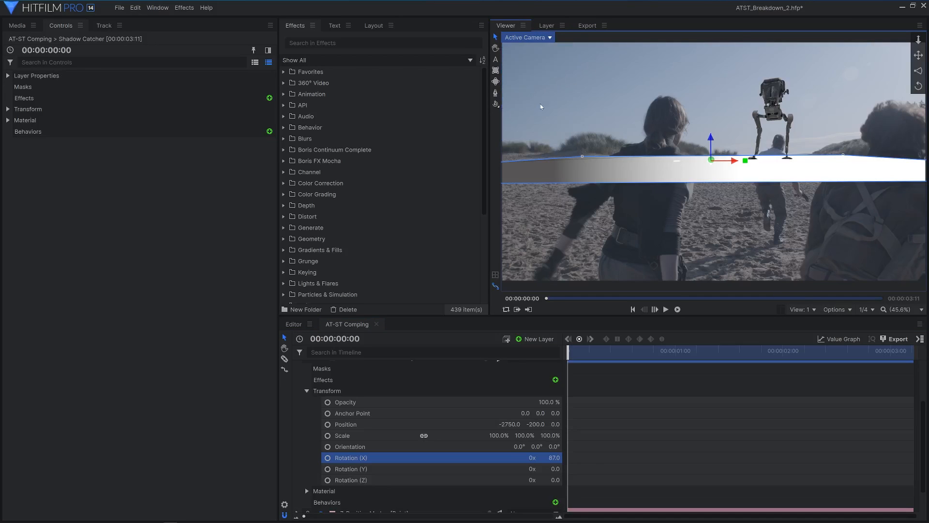
{"action": "left_click_drag", "start_coordinate": [722, 174], "coordinate": [822, 170]}
{"action": "left_click_drag", "start_coordinate": [798, 146], "coordinate": [834, 177]}
{"action": "left_click", "coordinate": [500, 436]}
{"action": "type", "text": "400"}
{"action": "key", "text": "Return"}
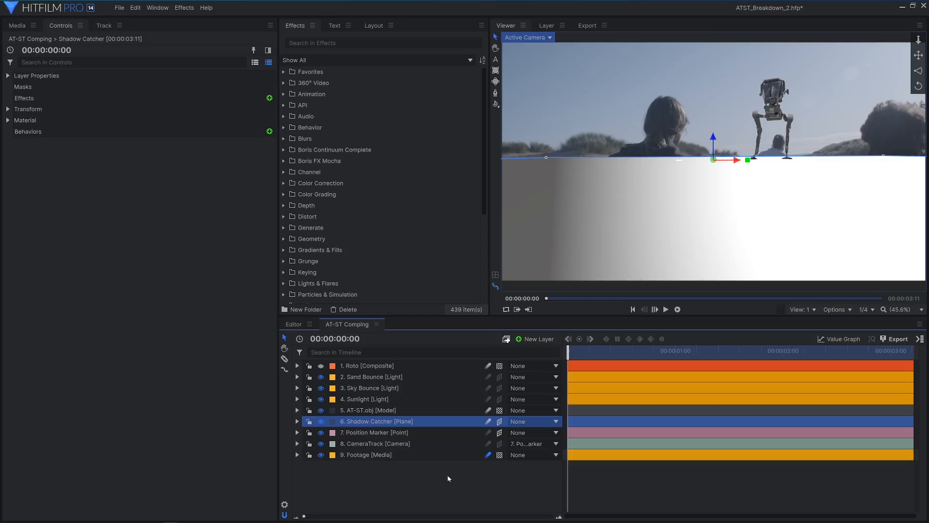
Turn off Illuminated in the Shadow Catcher plane's material properties.
{"action": "left_click", "coordinate": [10, 111]}
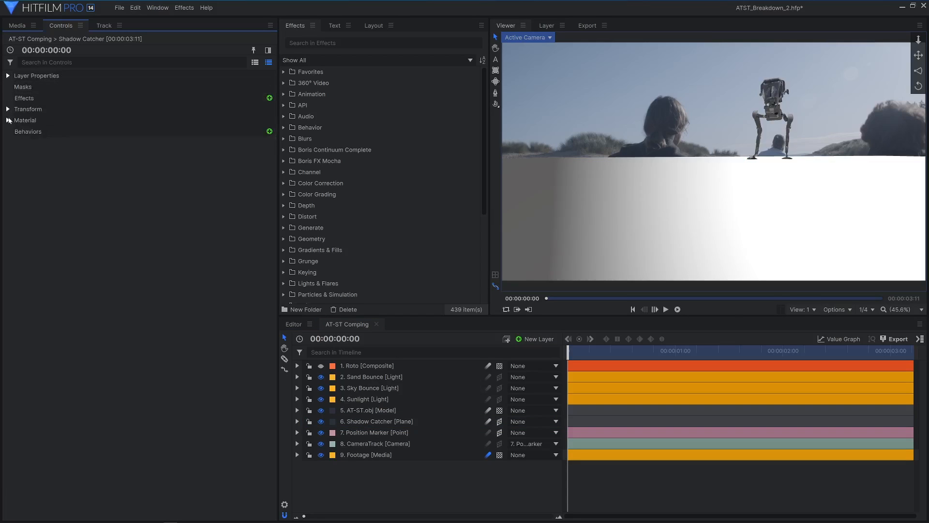
{"action": "left_click", "coordinate": [8, 120]}
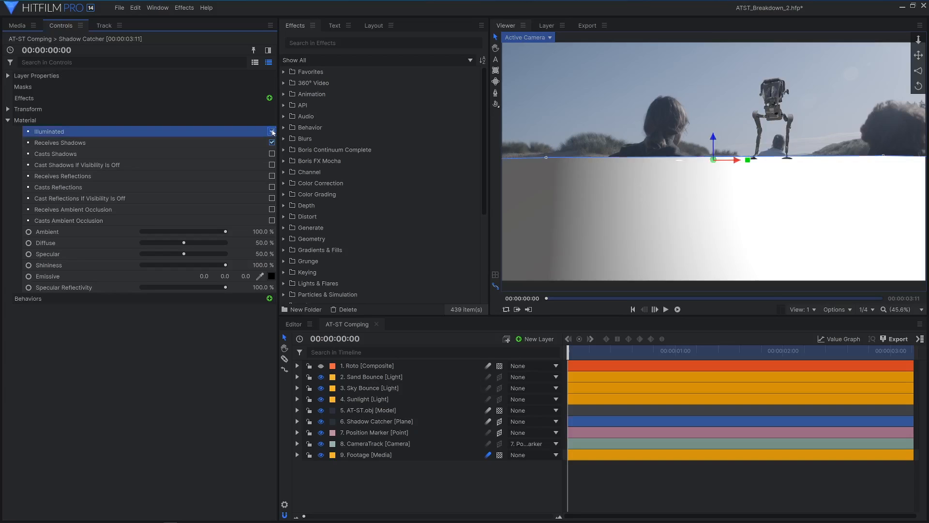
{"action": "left_click", "coordinate": [272, 131]}
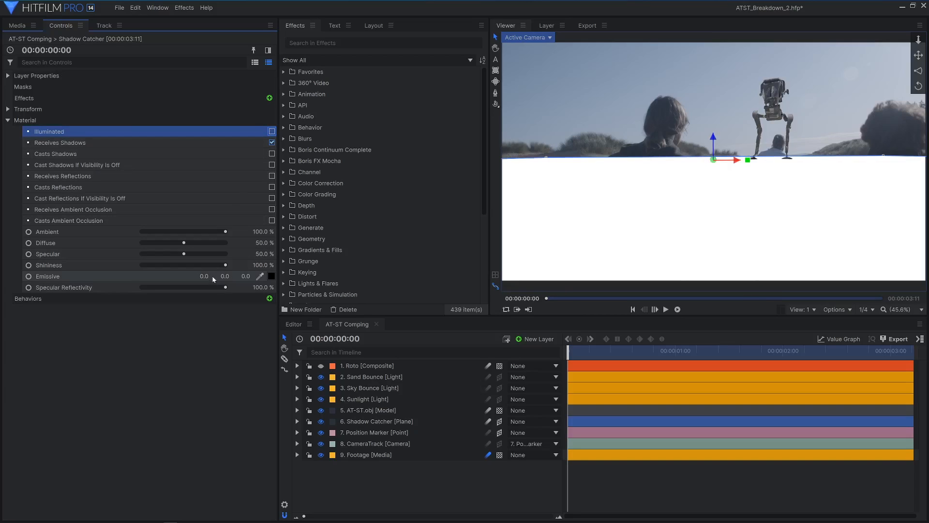
{"action": "left_click", "coordinate": [212, 336]}
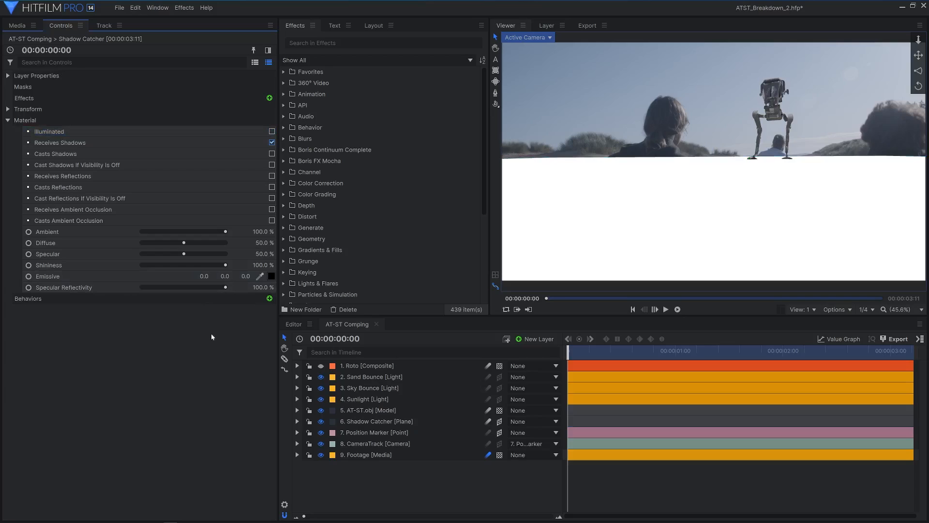
Duplicate the Sunlight layer, rename the copy Shadow Light and give it a red-orange label color.
{"action": "left_click", "coordinate": [394, 401]}
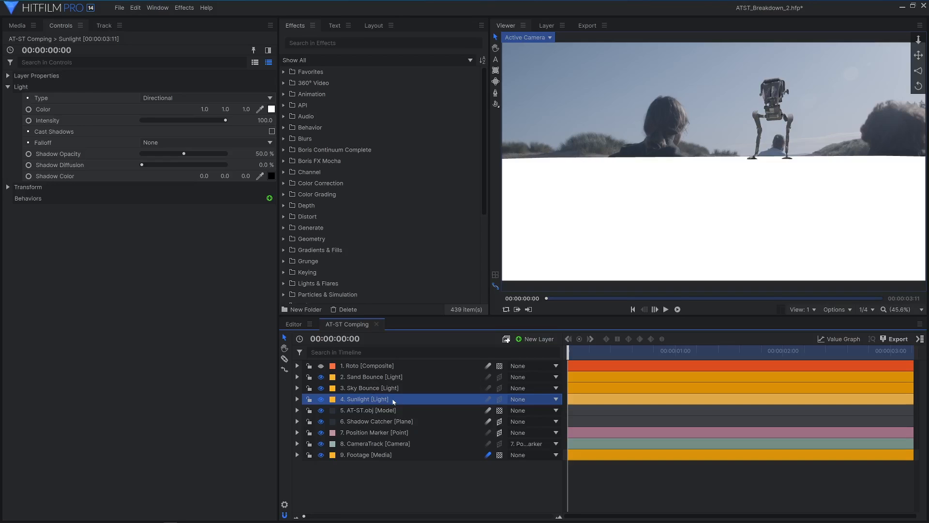
{"action": "key", "text": "ctrl+d"}
{"action": "double_click", "coordinate": [415, 401]}
{"action": "type", "text": "Shadow"}
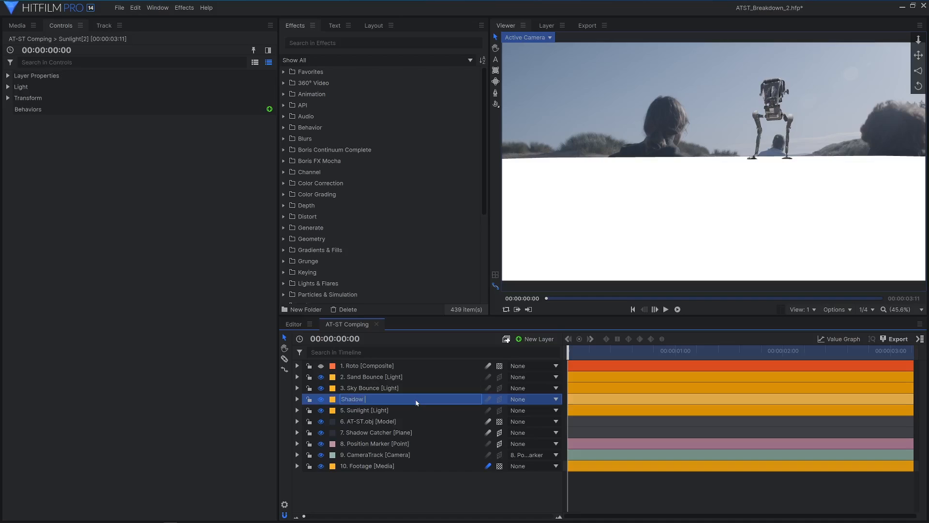
{"action": "key", "text": "Return"}
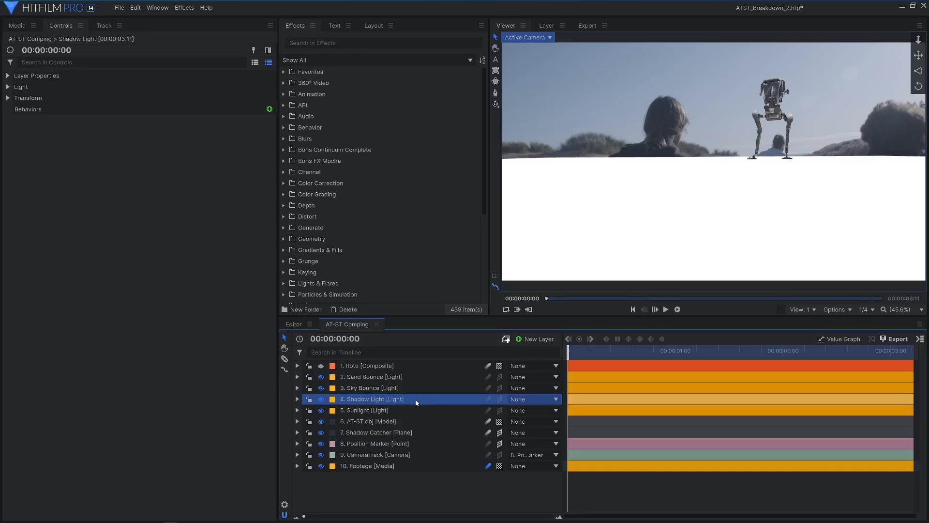
{"action": "left_click", "coordinate": [332, 399]}
{"action": "left_click", "coordinate": [368, 345]}
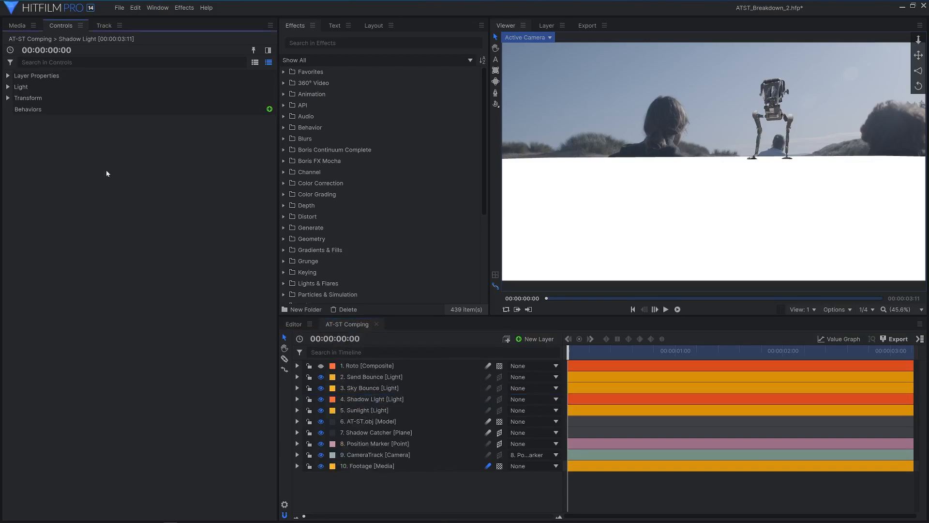
Enable Cast Shadows on the Shadow Light and keep that layer selected.
{"action": "left_click", "coordinate": [12, 89]}
{"action": "left_click", "coordinate": [271, 132]}
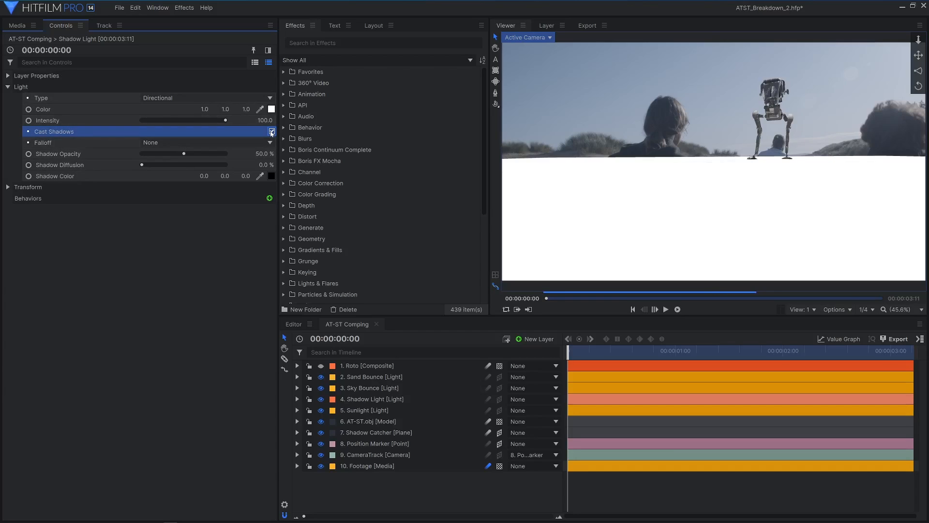
{"action": "left_click", "coordinate": [368, 399]}
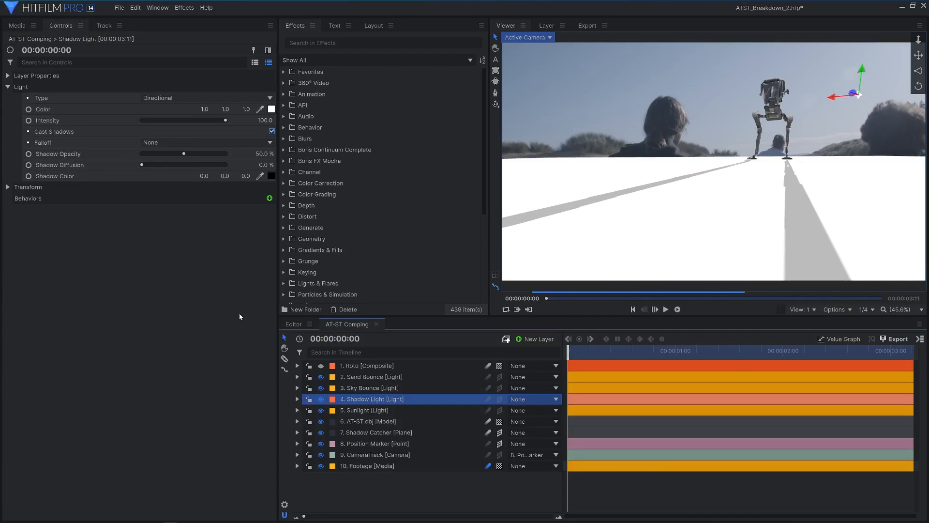
Set the Shadow Light's intensity to 10 and its shadow diffusion to 15%.
{"action": "left_click", "coordinate": [266, 120]}
{"action": "type", "text": "10"}
{"action": "key", "text": "Return"}
{"action": "left_click", "coordinate": [213, 292]}
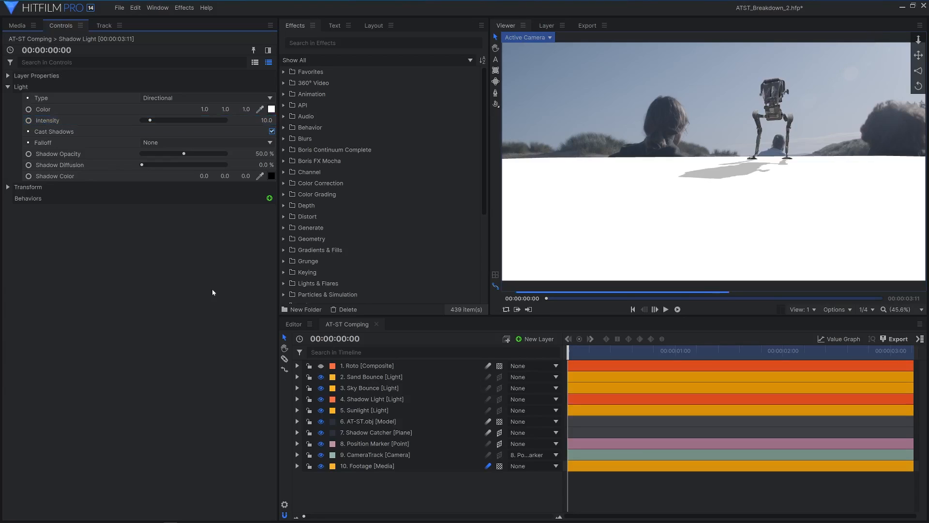
{"action": "left_click_drag", "start_coordinate": [149, 168], "coordinate": [155, 165]}
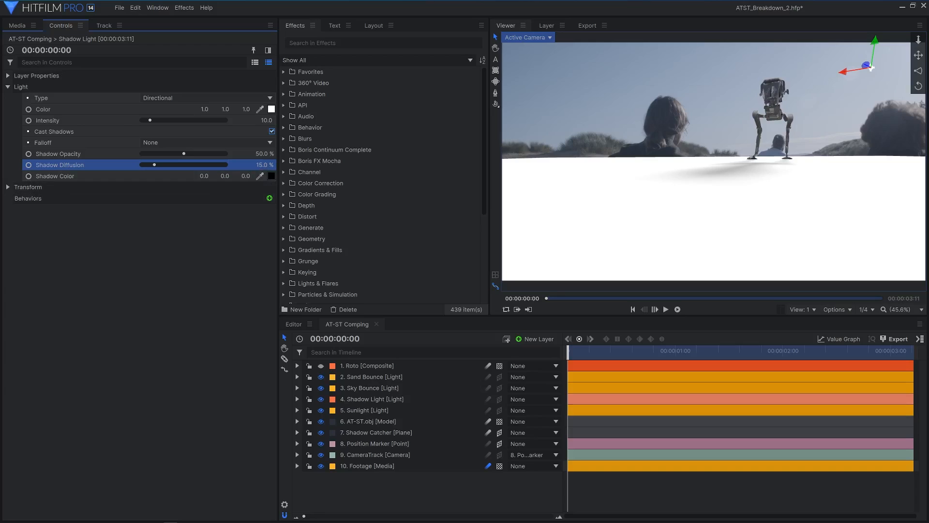
Change the Shadow Catcher plane's blend mode to Multiply.
{"action": "left_click", "coordinate": [378, 432]}
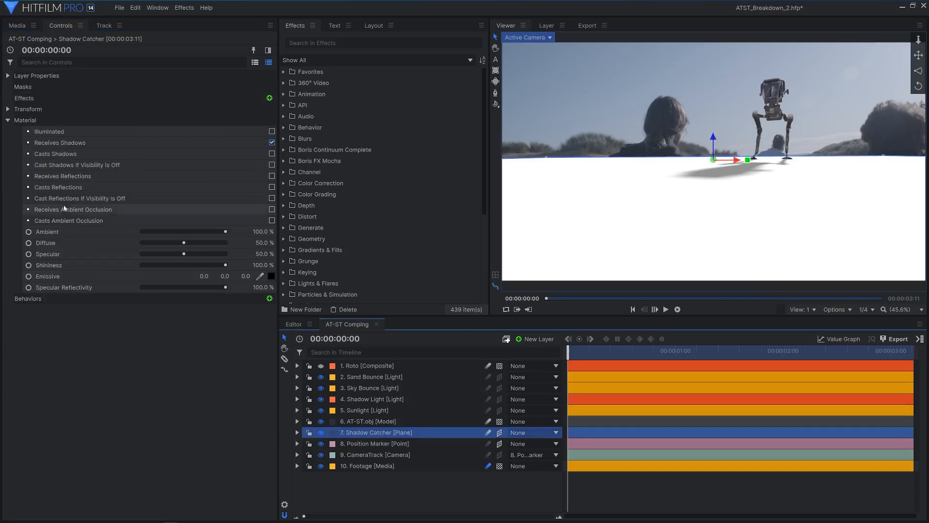
{"action": "left_click", "coordinate": [17, 121]}
{"action": "left_click", "coordinate": [17, 75]}
{"action": "left_click", "coordinate": [190, 121]}
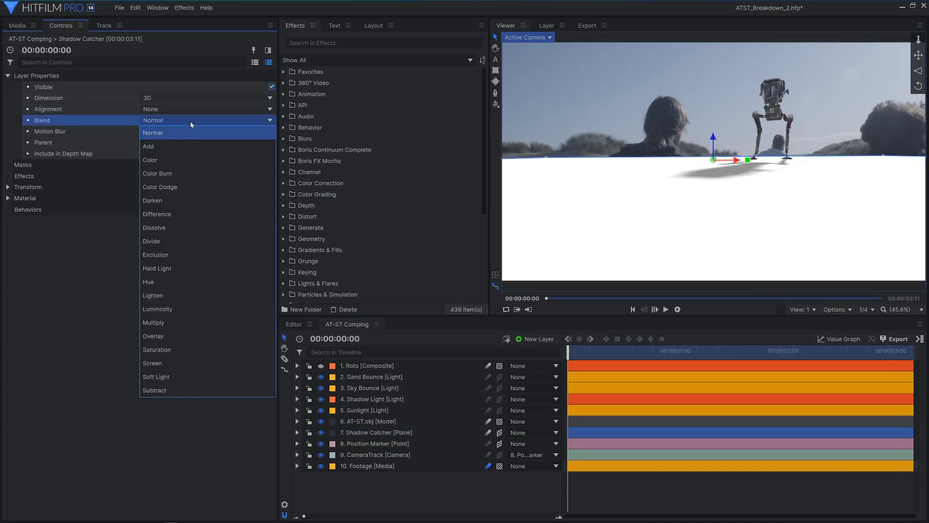
{"action": "left_click", "coordinate": [242, 324]}
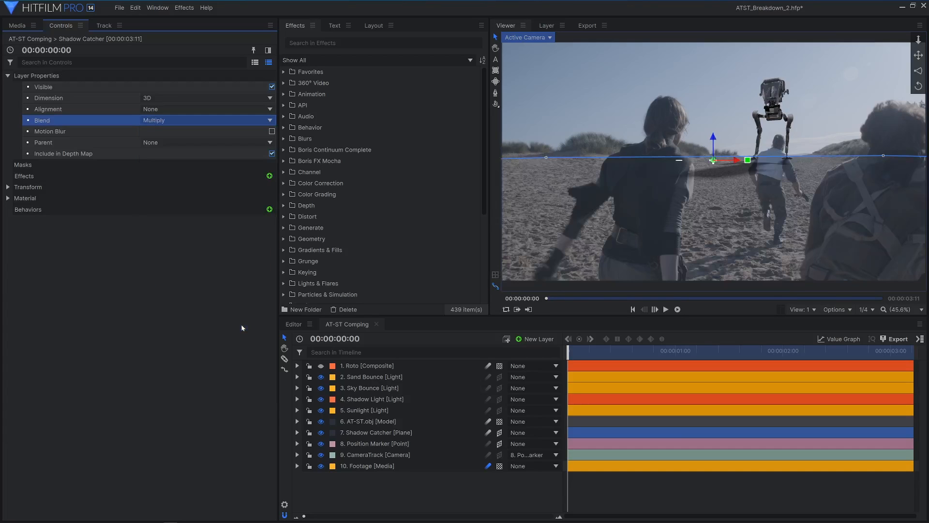
{"action": "left_click", "coordinate": [428, 500]}
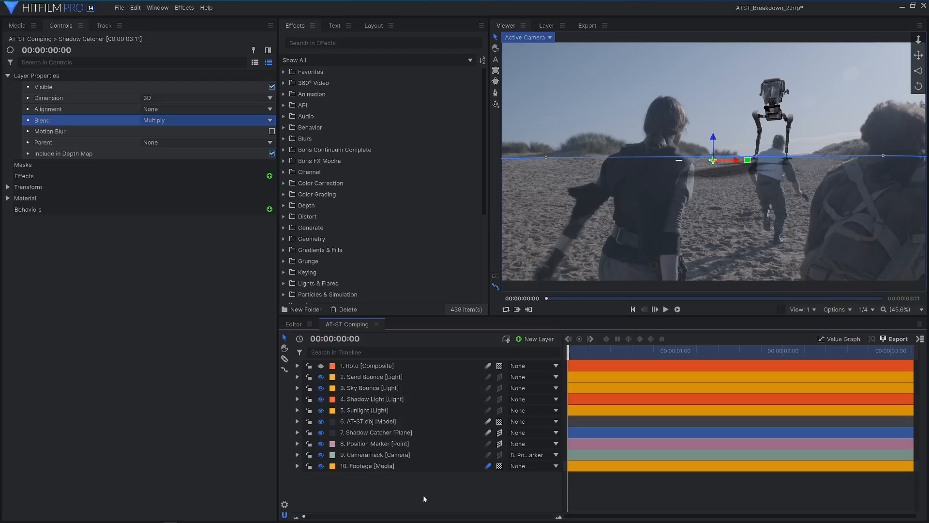
Find the Curves effect and apply it to the AT-ST.obj model layer.
{"action": "left_click", "coordinate": [424, 423]}
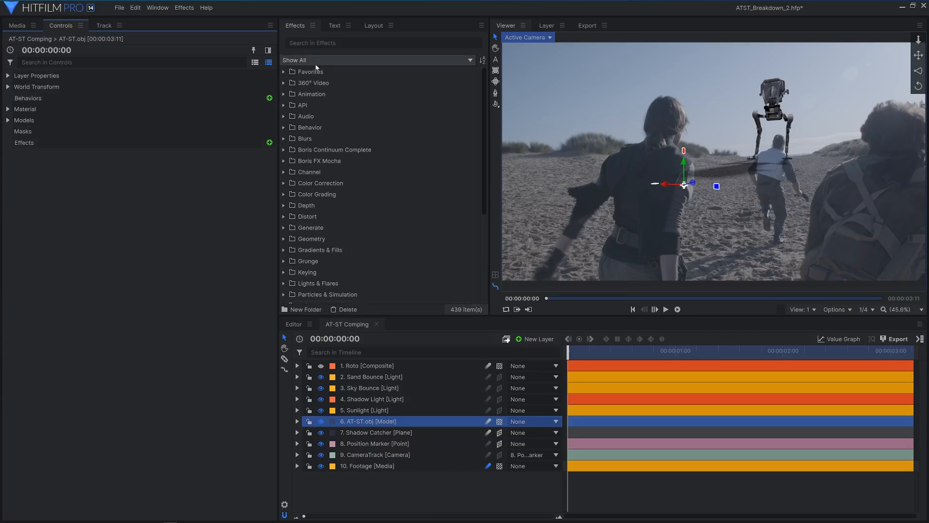
{"action": "left_click", "coordinate": [313, 43]}
{"action": "type", "text": "curve"}
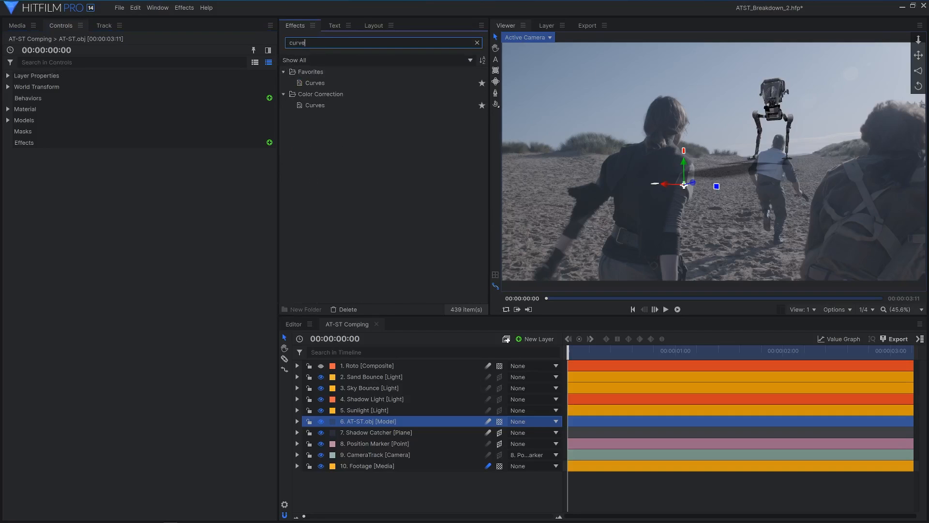
{"action": "left_click", "coordinate": [341, 84]}
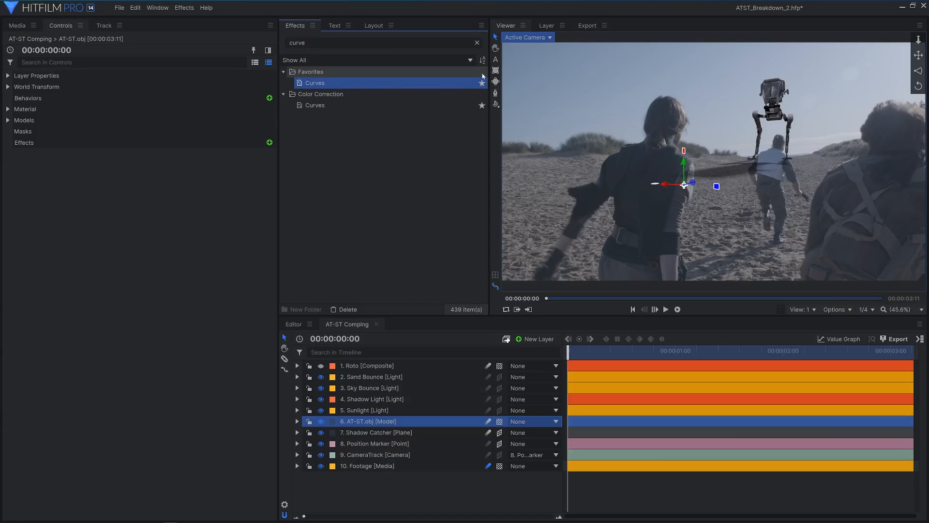
{"action": "left_click_drag", "start_coordinate": [468, 86], "coordinate": [114, 142]}
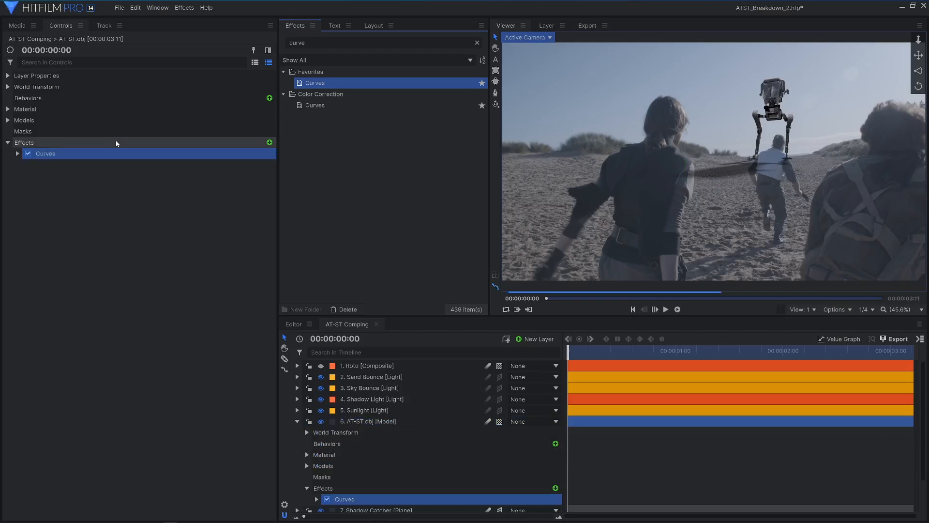
Shape the model's curves: slightly raise the RGB highlights, adjust a single color channel, then add an RGB shadow point and lift the blacks slightly.
{"action": "left_click", "coordinate": [17, 153]}
{"action": "left_click", "coordinate": [232, 218]}
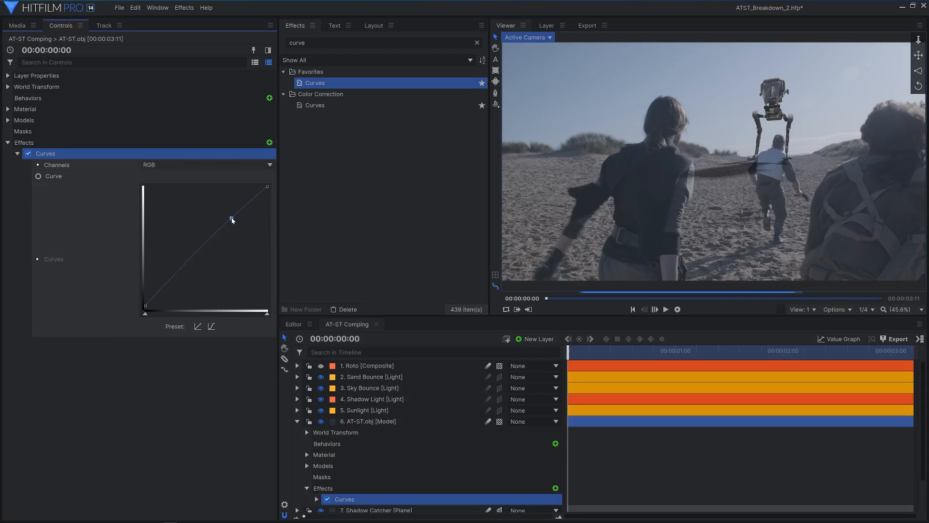
{"action": "left_click", "coordinate": [219, 165]}
{"action": "left_click", "coordinate": [203, 215]}
{"action": "left_click", "coordinate": [191, 260]}
{"action": "left_click", "coordinate": [204, 165]}
{"action": "left_click", "coordinate": [189, 177]}
{"action": "left_click", "coordinate": [165, 287]}
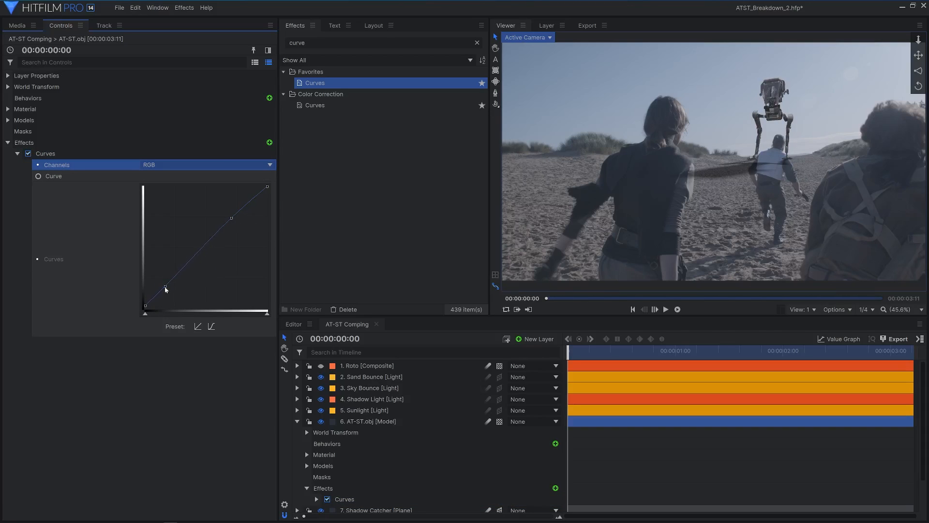
{"action": "left_click_drag", "start_coordinate": [145, 306], "coordinate": [142, 304]}
Add a Light Wrap effect to the AT-ST model after Curves, with the Footage layer as its source.
{"action": "left_click", "coordinate": [477, 42]}
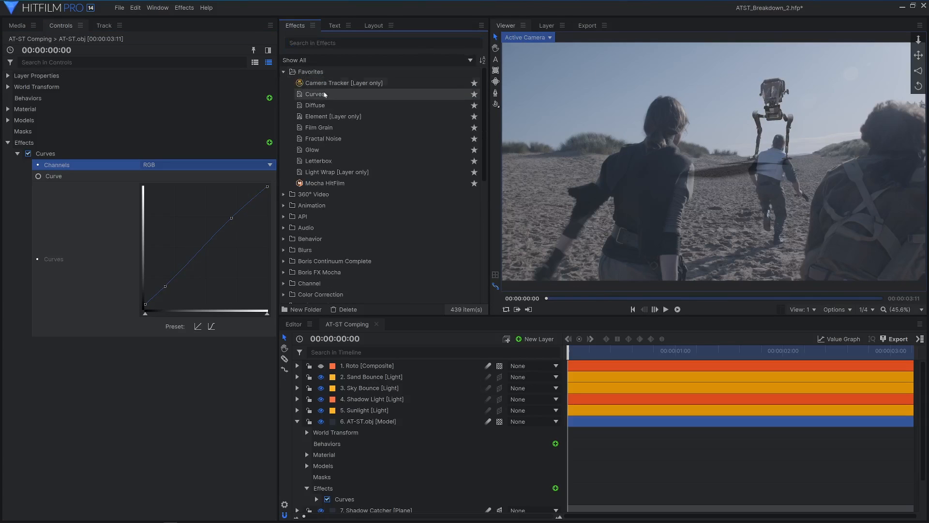
{"action": "left_click", "coordinate": [356, 175]}
{"action": "left_click_drag", "start_coordinate": [362, 176], "coordinate": [116, 288]}
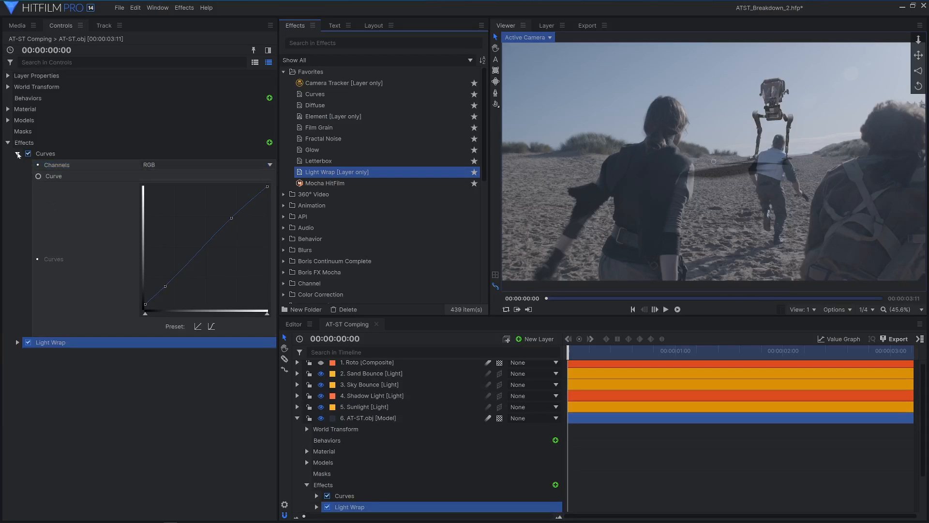
{"action": "left_click", "coordinate": [17, 154]}
{"action": "left_click", "coordinate": [17, 166]}
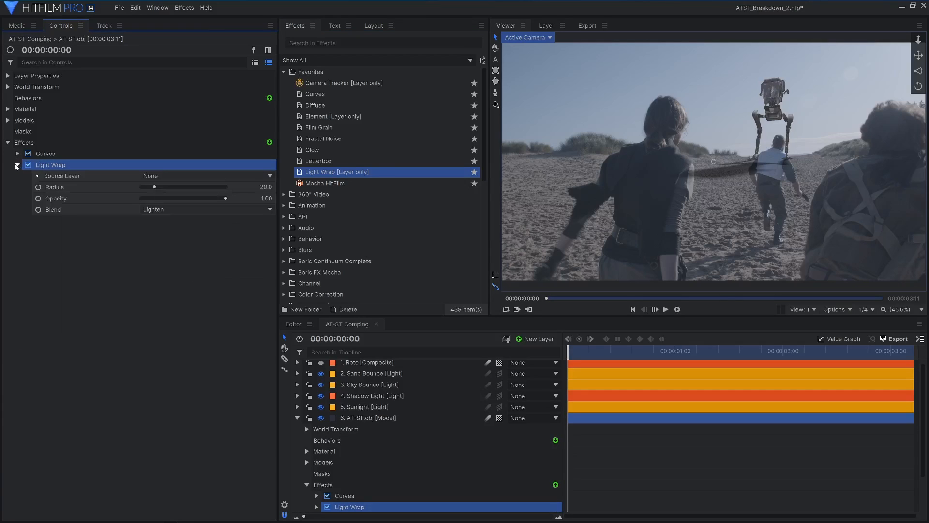
{"action": "left_click", "coordinate": [158, 176]}
{"action": "left_click", "coordinate": [183, 312]}
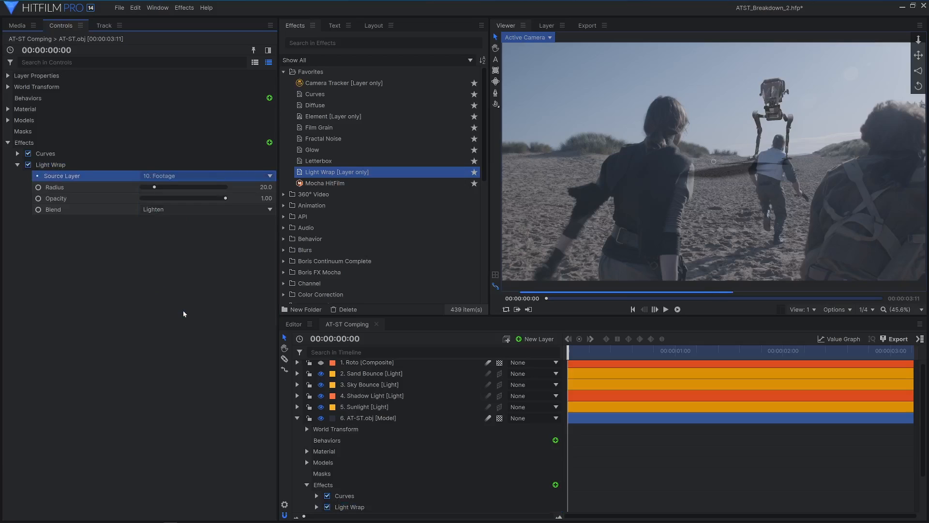
Set the Light Wrap's radius to 6.4 and its opacity to 0.50.
{"action": "left_click", "coordinate": [146, 188]}
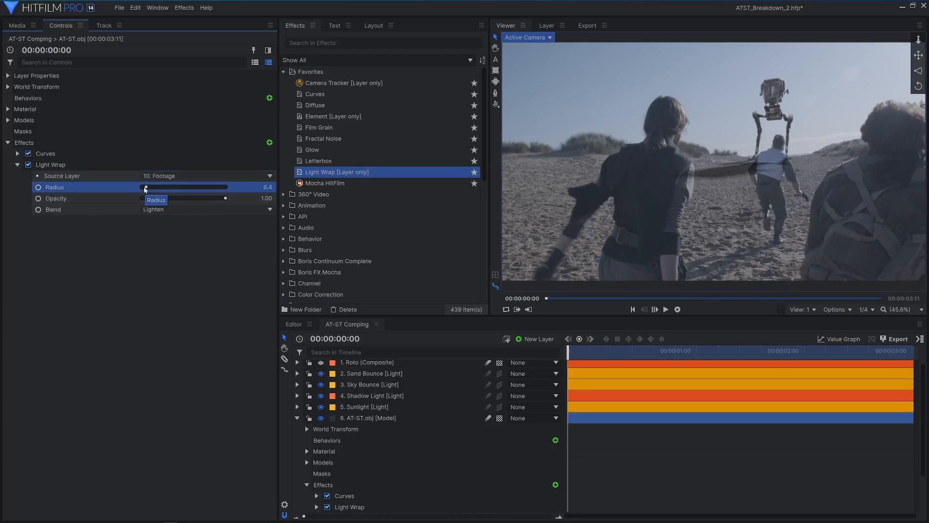
{"action": "left_click", "coordinate": [266, 198]}
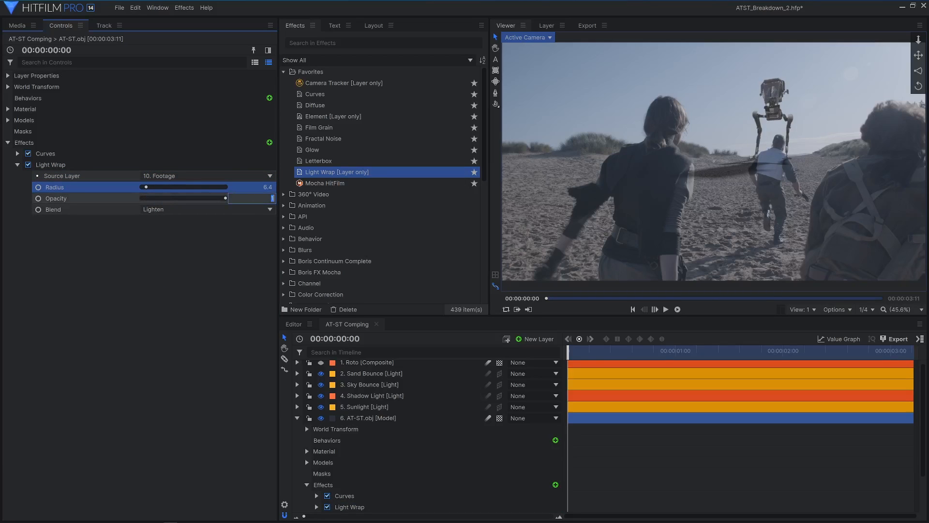
{"action": "key", "text": "Return"}
{"action": "left_click", "coordinate": [236, 250]}
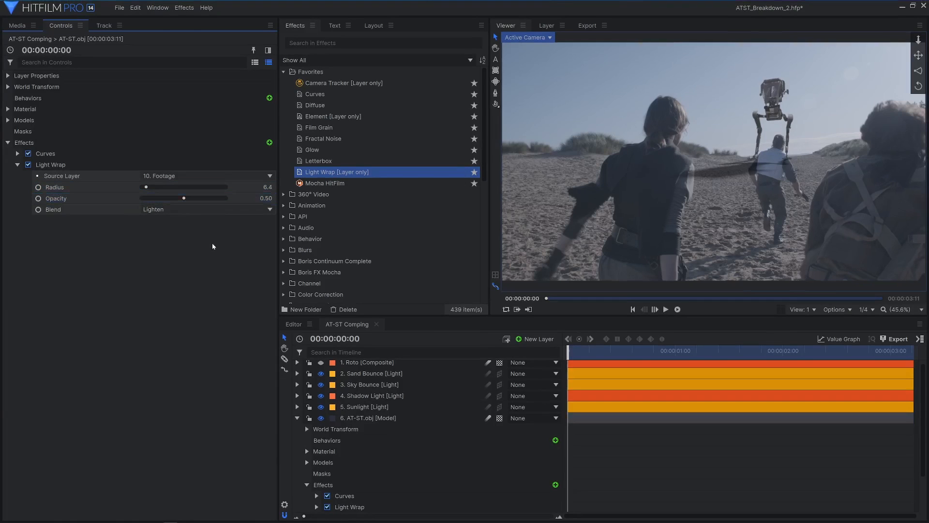
Duplicate the Light Wrap effect and set the copy to radius 47.3, opacity 0.15 and Screen blend.
{"action": "left_click", "coordinate": [78, 164]}
{"action": "key", "text": "ctrl+d"}
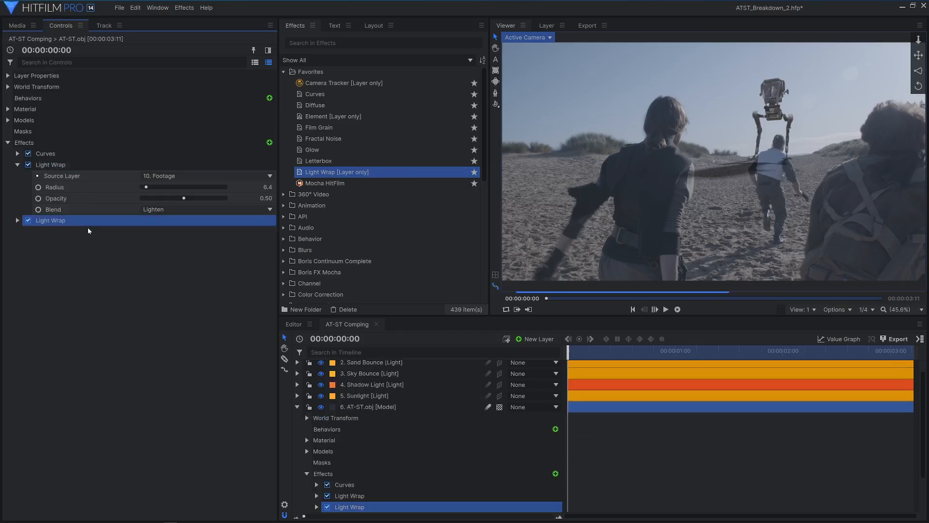
{"action": "left_click", "coordinate": [18, 220]}
{"action": "mouse_move", "coordinate": [146, 243]}
{"action": "left_mouse_down"}
{"action": "mouse_move", "coordinate": [173, 243]}
{"action": "mouse_move", "coordinate": [154, 254]}
{"action": "left_mouse_up"}
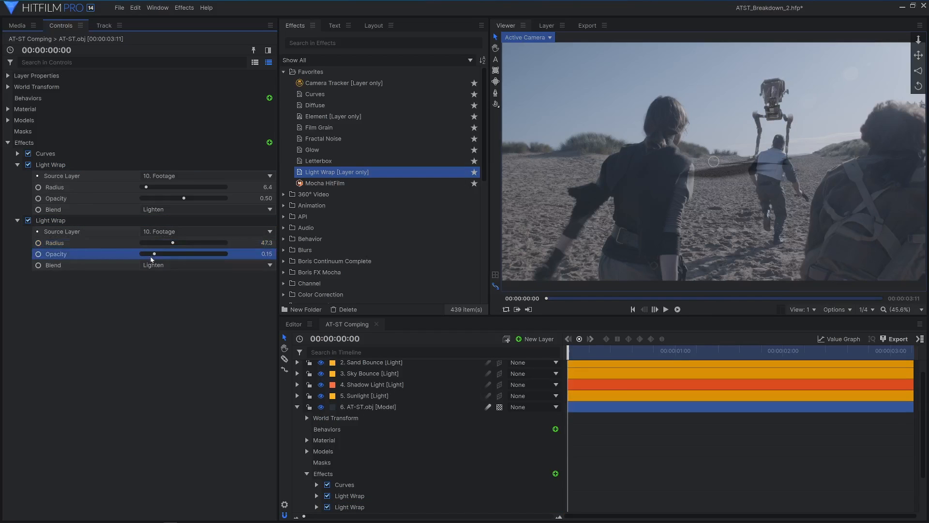
{"action": "left_click", "coordinate": [181, 265]}
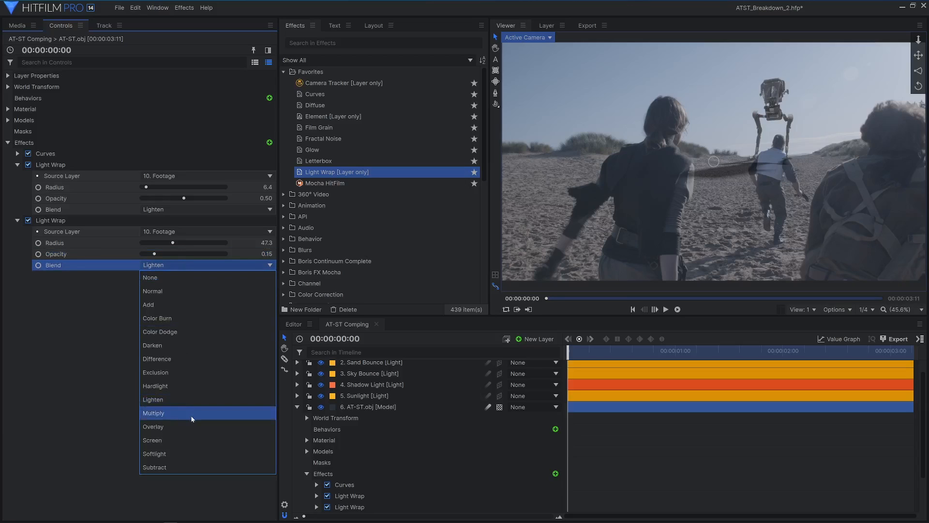
{"action": "left_click", "coordinate": [194, 439]}
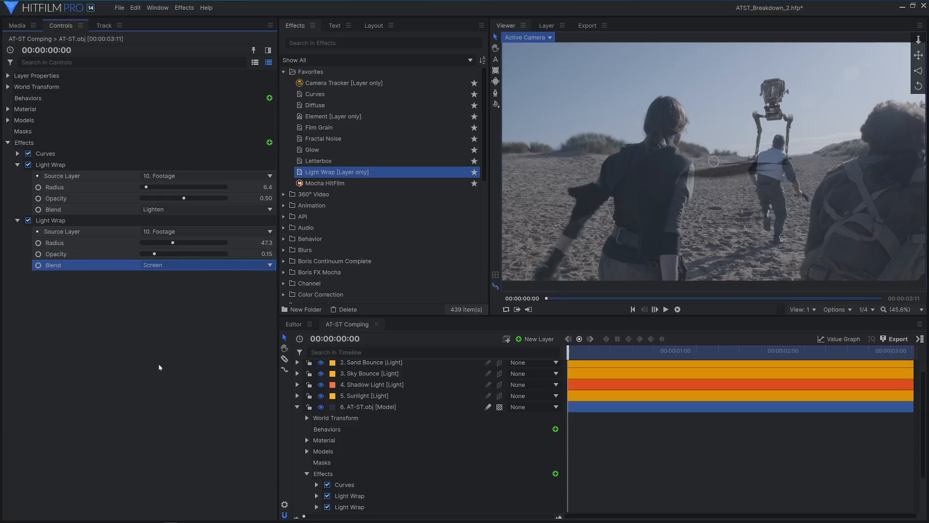
{"action": "left_click", "coordinate": [185, 310]}
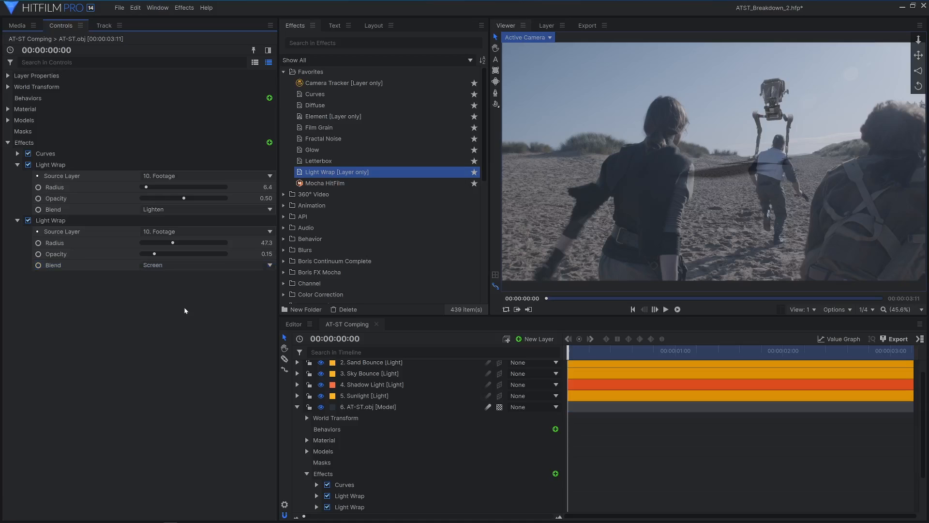
{"action": "left_click", "coordinate": [283, 72]}
{"action": "left_click", "coordinate": [284, 138]}
{"action": "left_click_drag", "start_coordinate": [311, 172], "coordinate": [55, 279]}
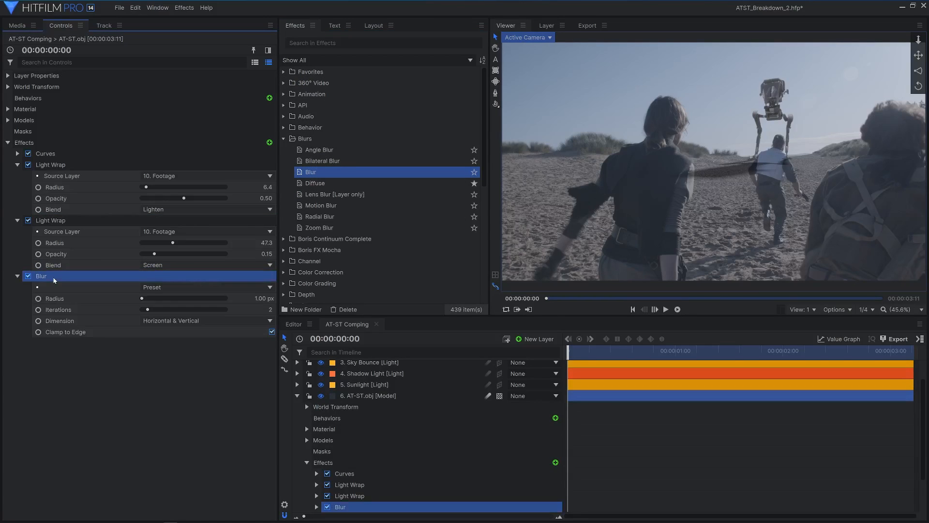
{"action": "key", "text": "Delete"}
Add an Angle Blur effect to the AT-ST model with a length of 2 px.
{"action": "left_click", "coordinate": [378, 149]}
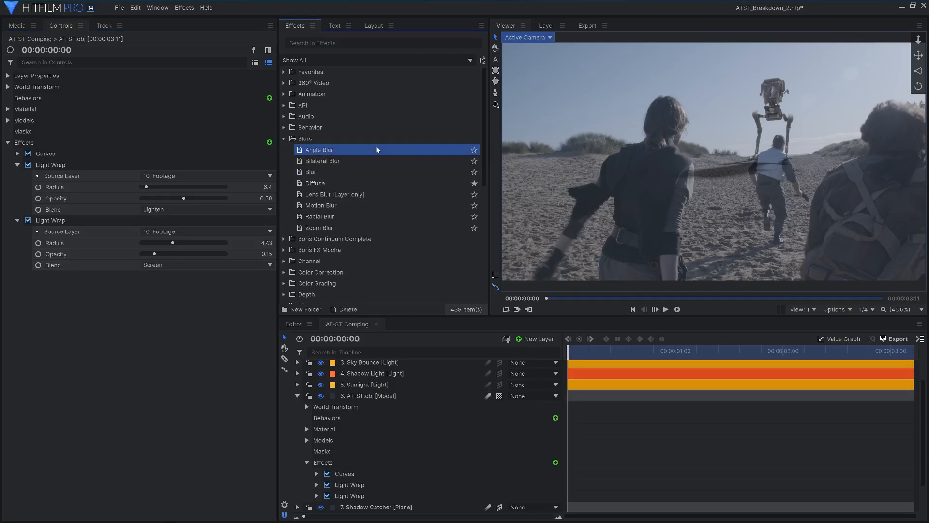
{"action": "left_click_drag", "start_coordinate": [149, 276], "coordinate": [148, 276]}
{"action": "left_click", "coordinate": [17, 276]}
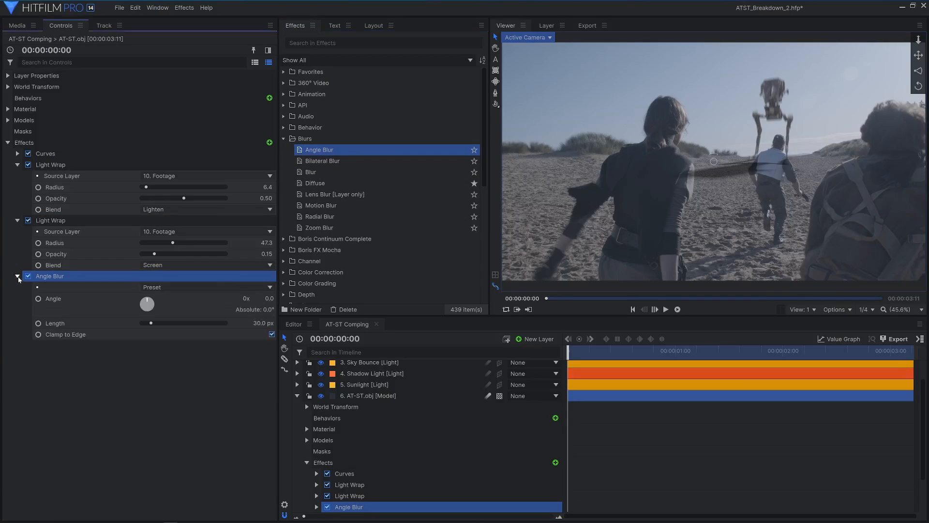
{"action": "left_click", "coordinate": [264, 323]}
{"action": "type", "text": "2"}
{"action": "key", "text": "Return"}
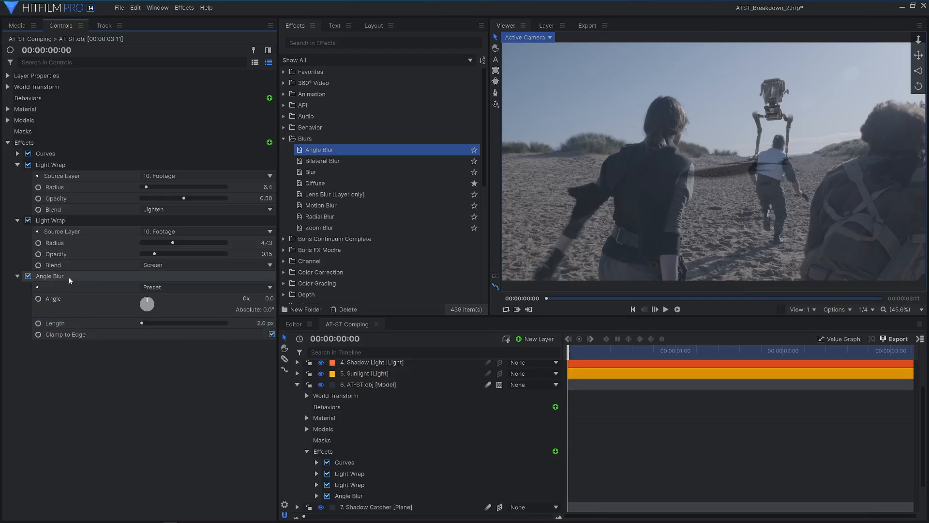
Duplicate the Angle Blur and set the copy's angle to 90° and its length to 4 px.
{"action": "key", "text": "ctrl+d"}
{"action": "left_click", "coordinate": [18, 345]}
{"action": "left_click", "coordinate": [267, 368]}
{"action": "type", "text": "90"}
{"action": "key", "text": "Tab"}
{"action": "type", "text": "4"}
{"action": "key", "text": "Return"}
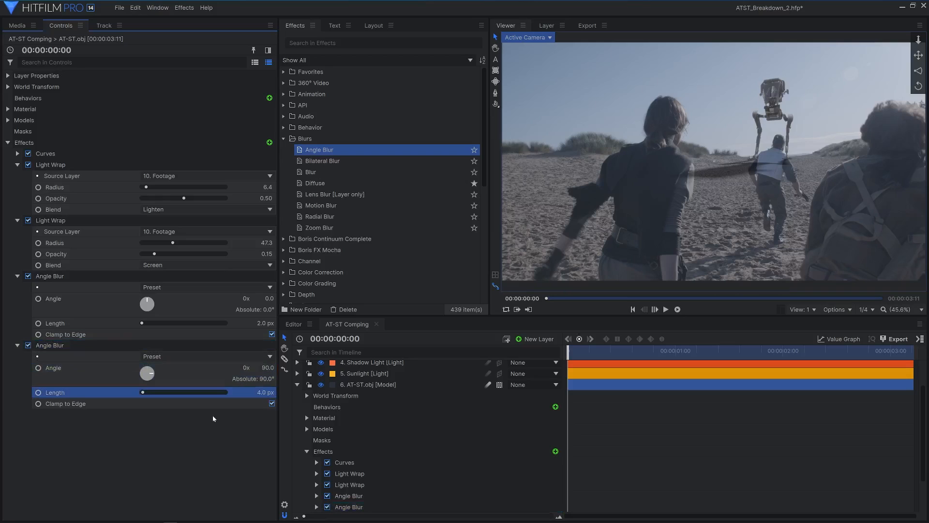
{"action": "left_click", "coordinate": [213, 419]}
Find the Sharpen effect and add it to the AT-ST model after the second Angle Blur.
{"action": "left_click", "coordinate": [330, 43]}
{"action": "type", "text": "shar"}
{"action": "left_click_drag", "start_coordinate": [317, 116], "coordinate": [99, 412]}
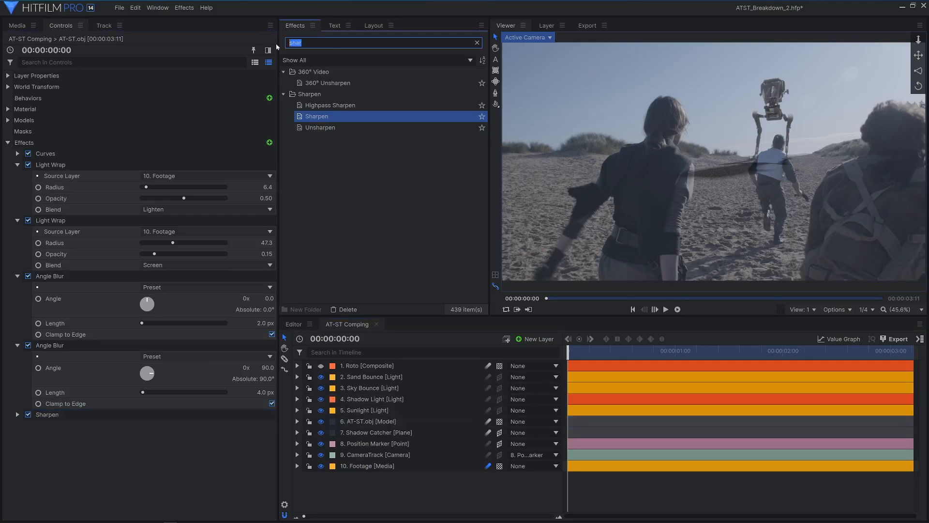
Add a Film Grain effect after Sharpen with a grain strength of 10%, and collapse the model layer's properties.
{"action": "left_click_drag", "start_coordinate": [320, 82], "coordinate": [123, 412]}
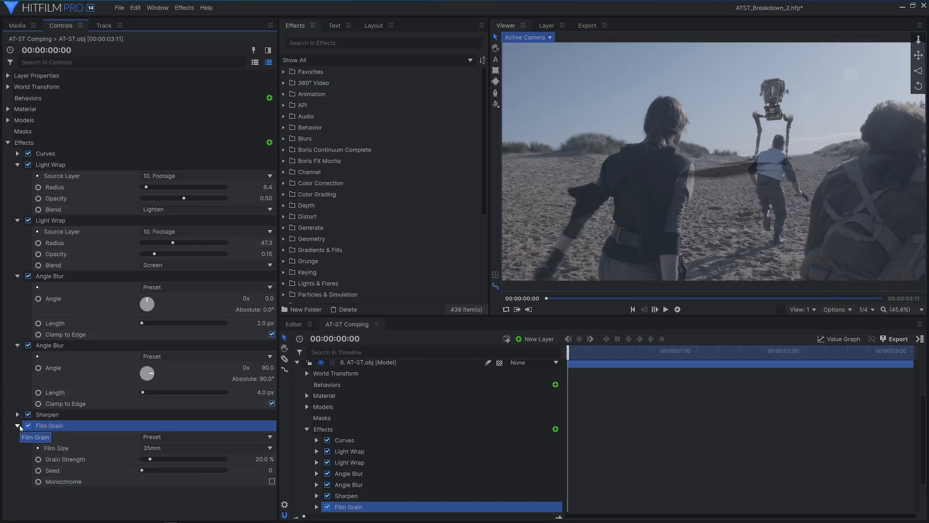
{"action": "left_click", "coordinate": [264, 459]}
{"action": "type", "text": "1"}
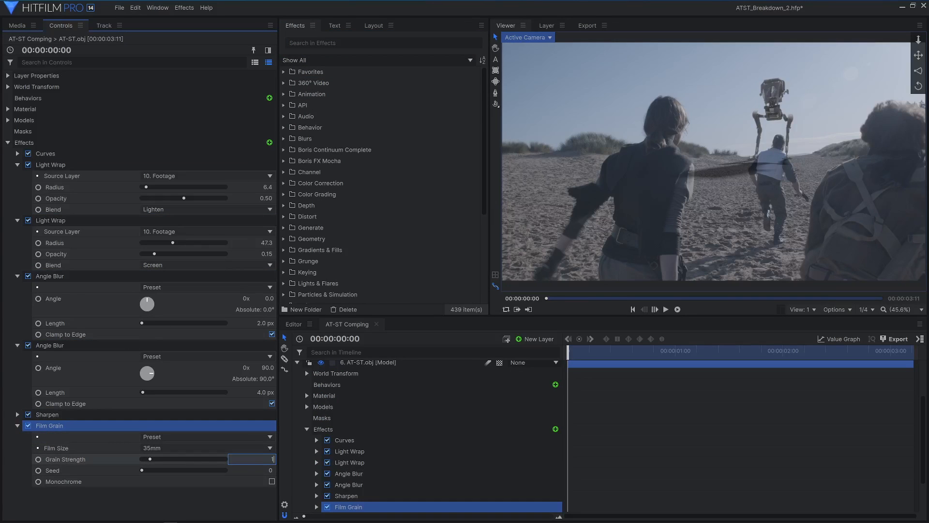
{"action": "type", "text": "0"}
{"action": "key", "text": "Return"}
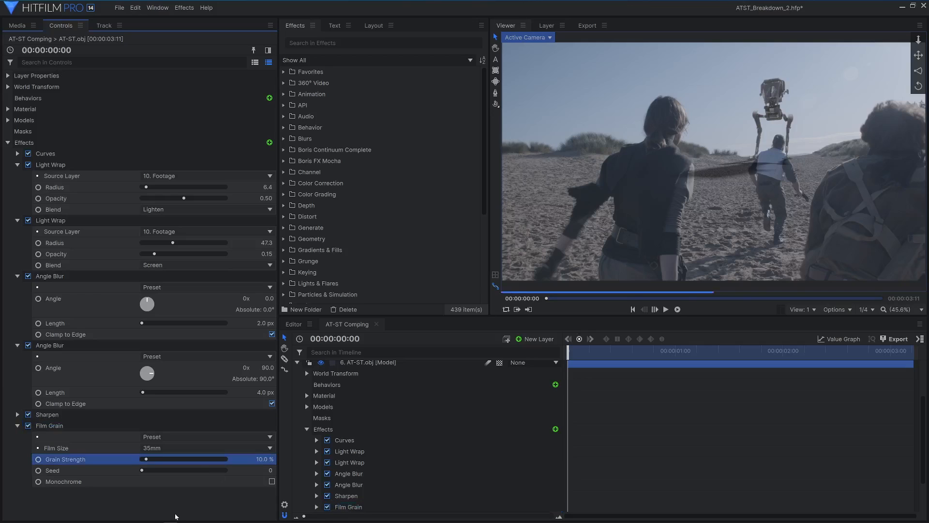
{"action": "left_click", "coordinate": [17, 426]}
{"action": "left_click", "coordinate": [297, 363]}
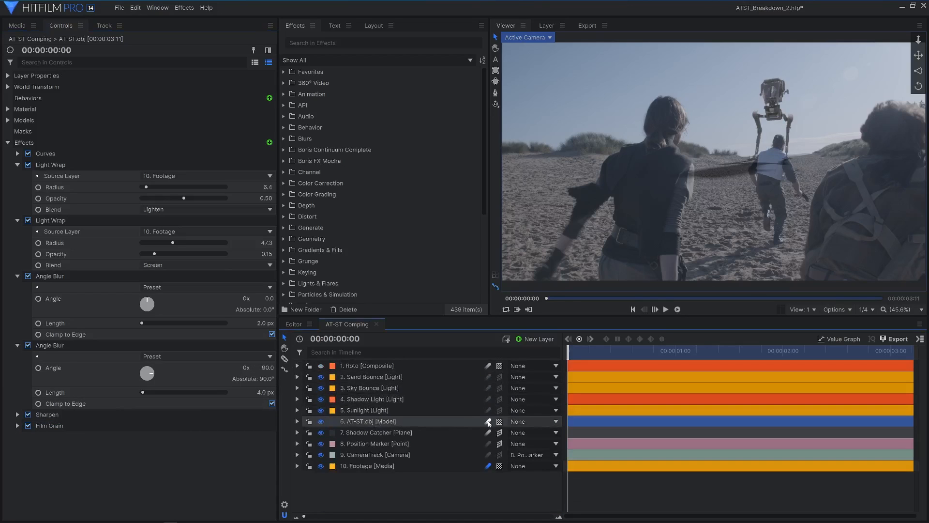
Duplicate the Footage layer beneath Roto and apply Set Matte with Roto as its source layer and Alpha as the matte source.
{"action": "left_click", "coordinate": [368, 467]}
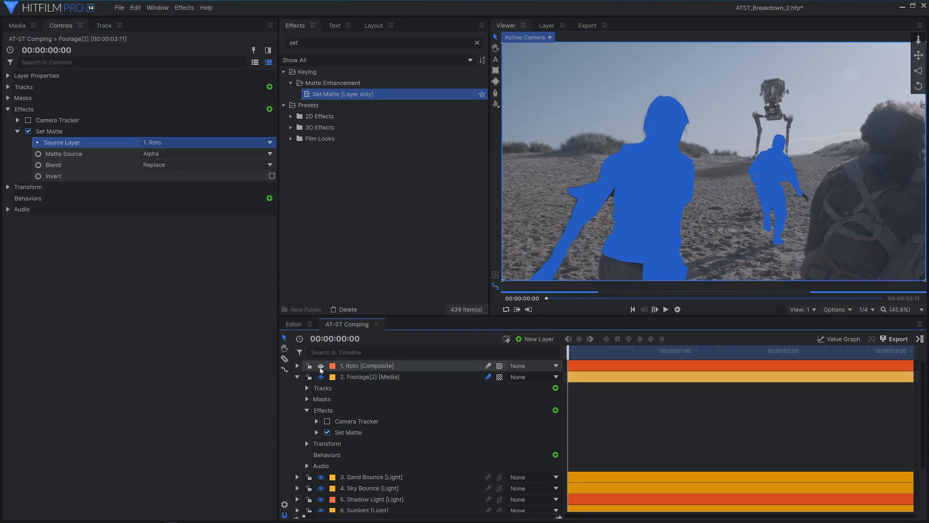
{"action": "left_click", "coordinate": [297, 376]}
Open the imported Columbia composite shot, select its point control and plane layers, and return to the AT-ST Comping timeline.
{"action": "left_click", "coordinate": [17, 27]}
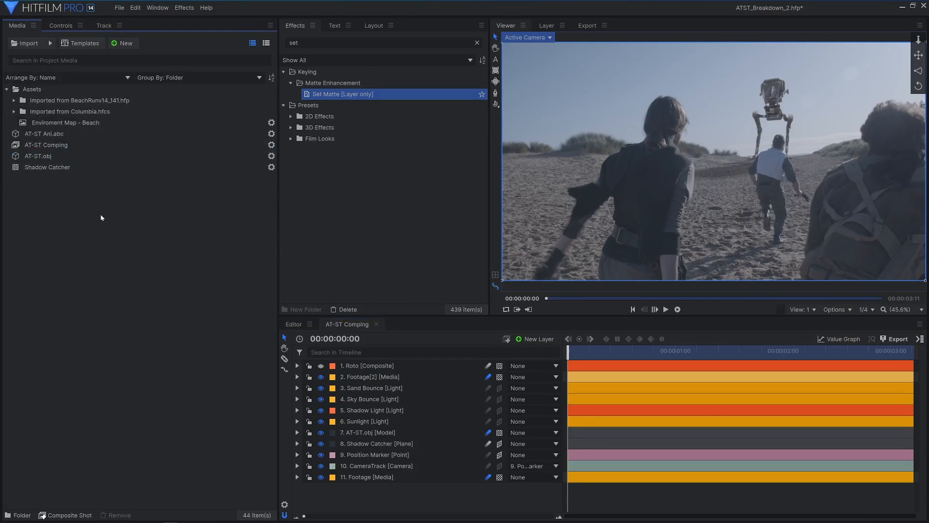
{"action": "left_click", "coordinate": [14, 112]}
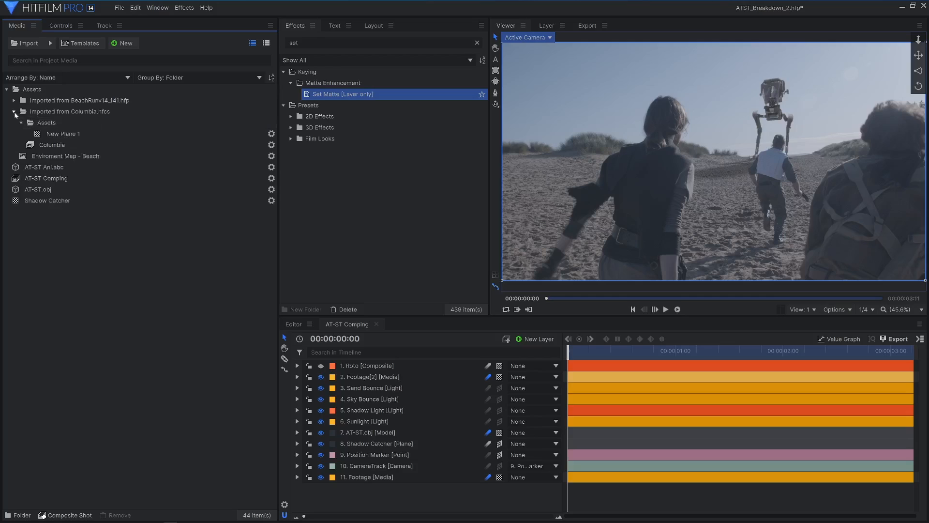
{"action": "left_click", "coordinate": [50, 146]}
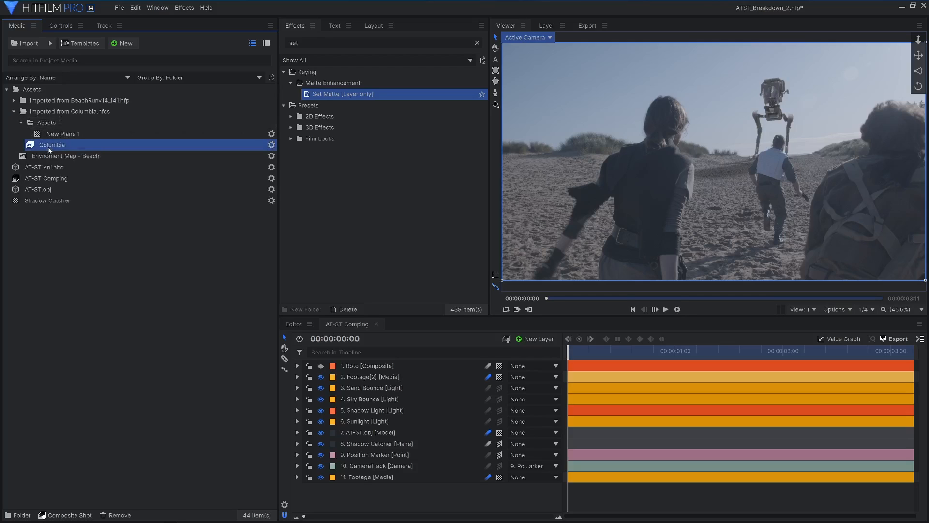
{"action": "double_click", "coordinate": [50, 146]}
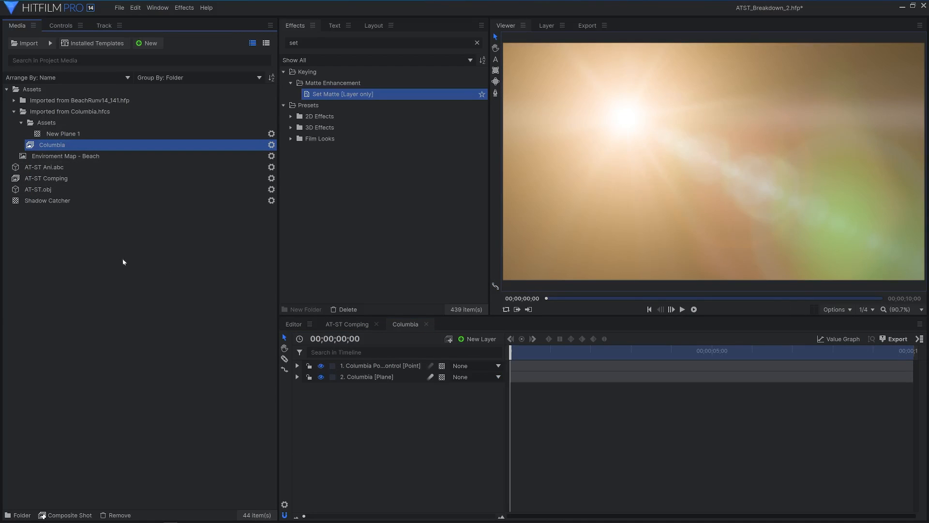
{"action": "left_click", "coordinate": [363, 376]}
{"action": "left_click", "coordinate": [364, 366], "text": "shift"}
{"action": "left_click", "coordinate": [348, 323]}
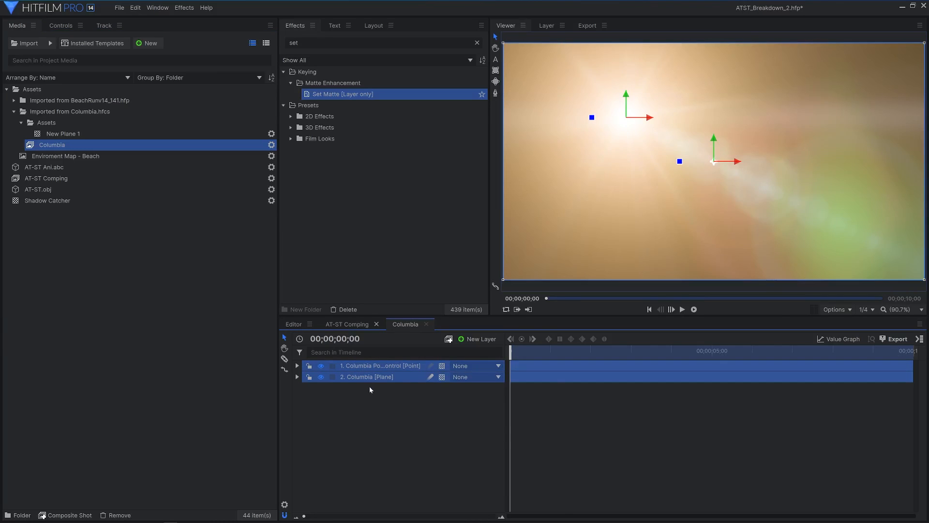